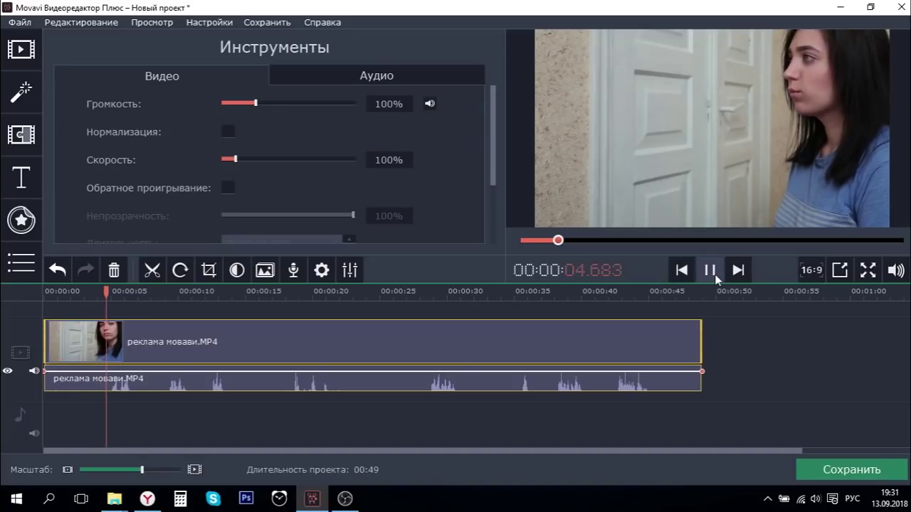
- Stop playback and split the реклама мовави.MP4 clip at about 4.7 s, where the waiting at the start ends
left_click(712, 272)
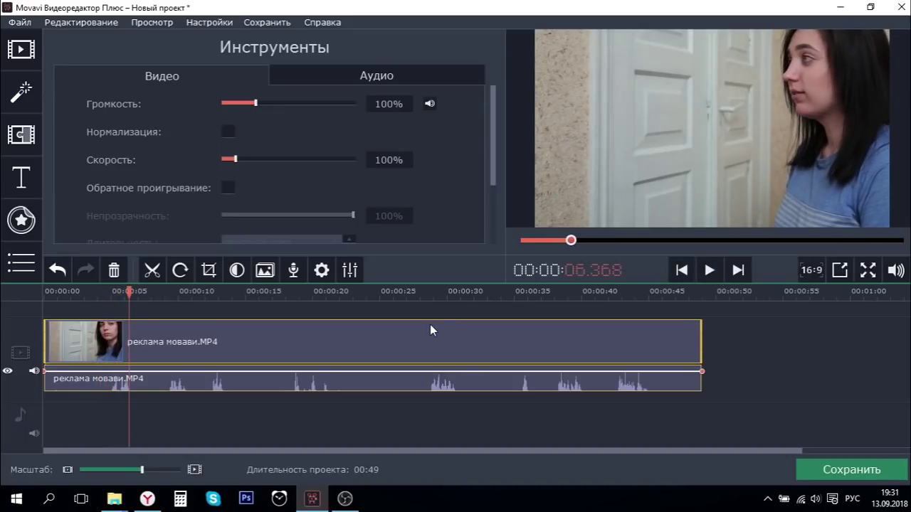
left_click(108, 336)
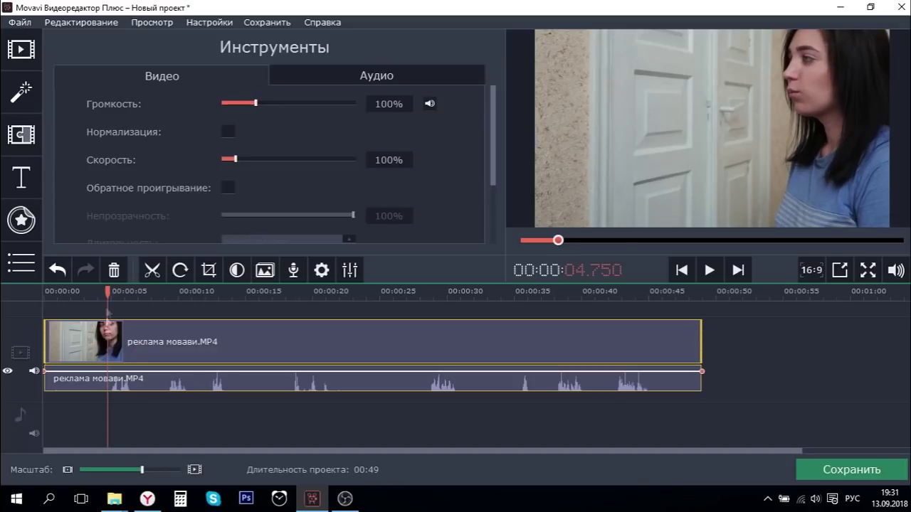
left_click(163, 273)
left_click(71, 343)
left_click(118, 272)
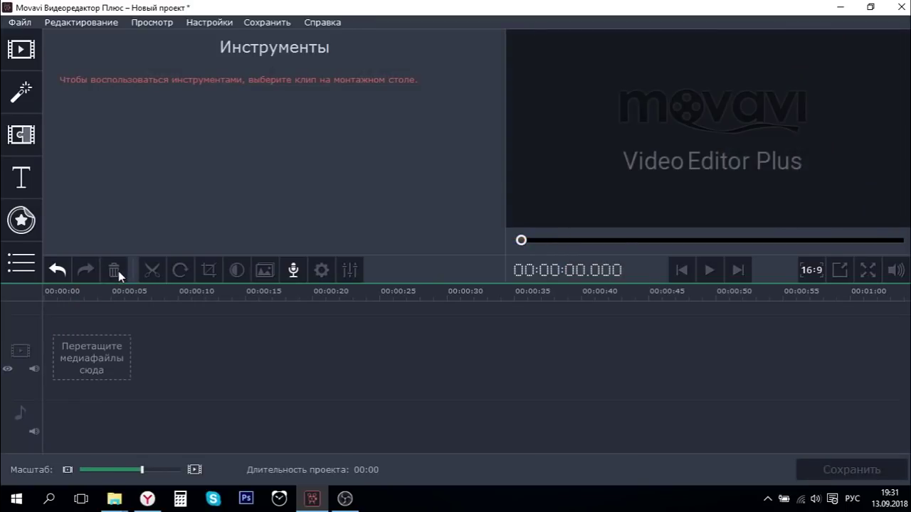
key("ctrl+z")
- Delete only the short opening fragment before the cut, keeping the longer remainder on the video track
left_click(162, 344)
left_click(59, 338)
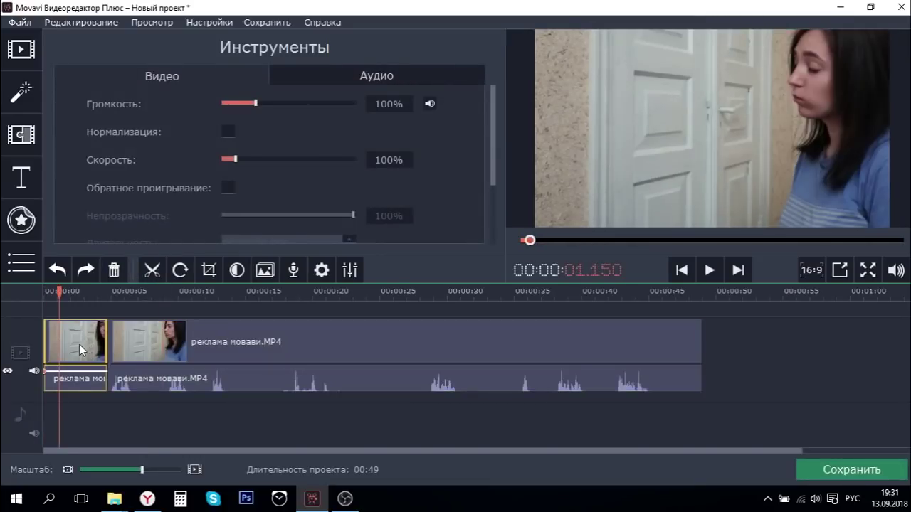
left_click(116, 269)
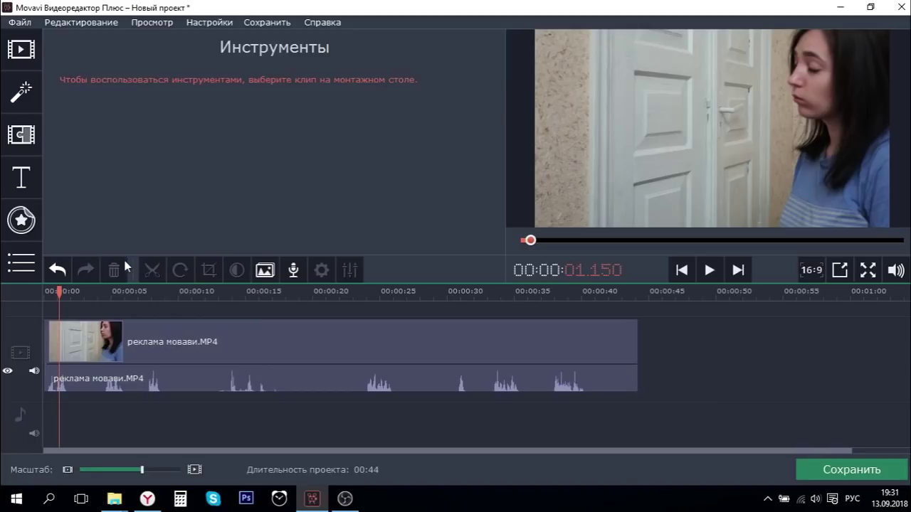
- Play through the shortened clip and split it at about 11.4 s, before the woman moves toward the camera
left_click(112, 333)
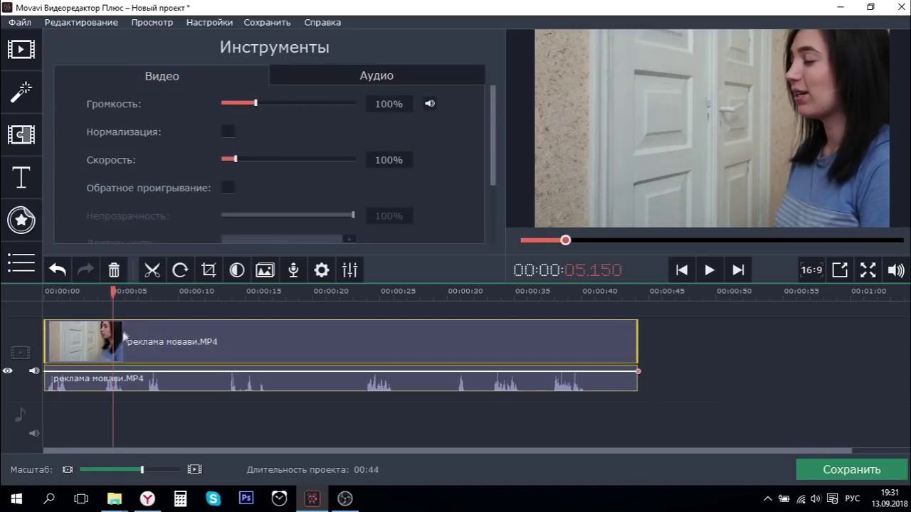
left_click(79, 339)
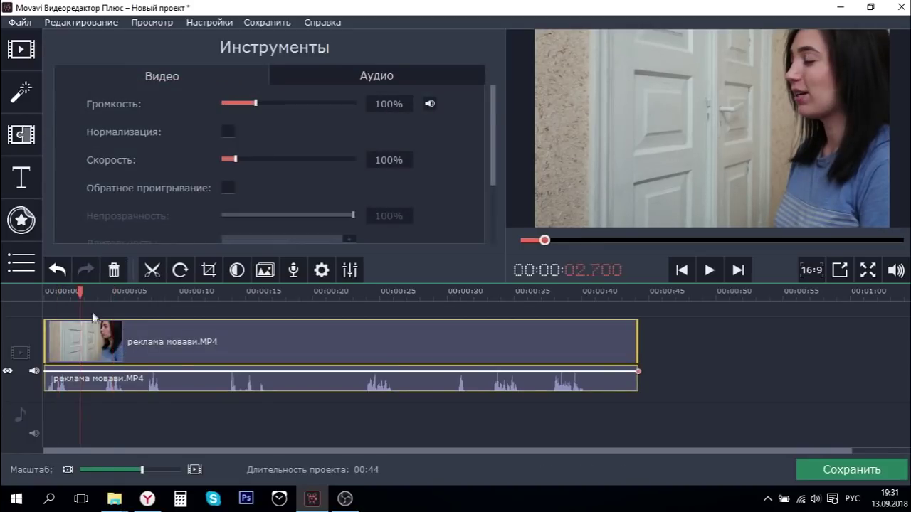
left_click(106, 311)
left_click(105, 311)
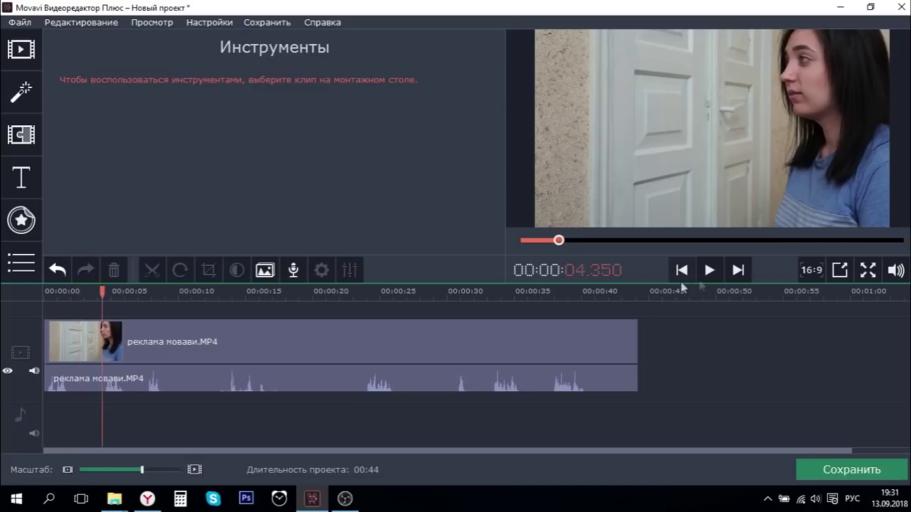
left_click(710, 271)
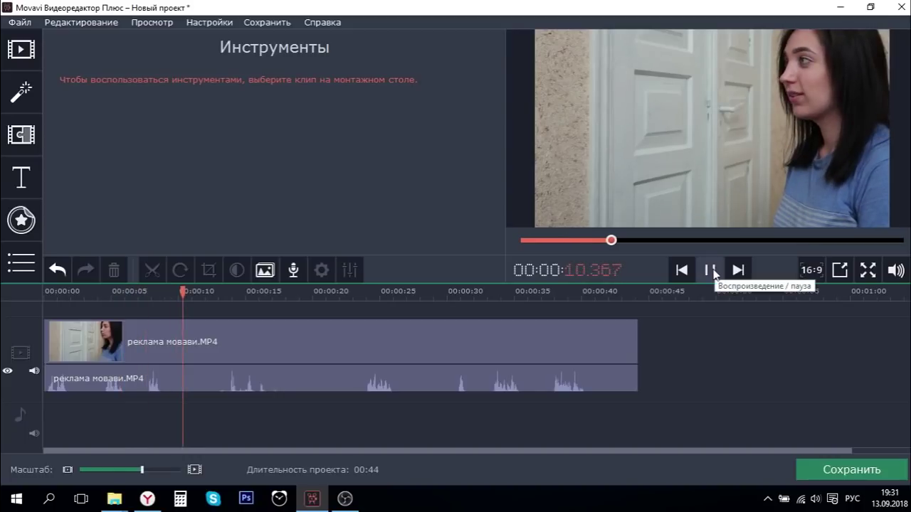
left_click(712, 271)
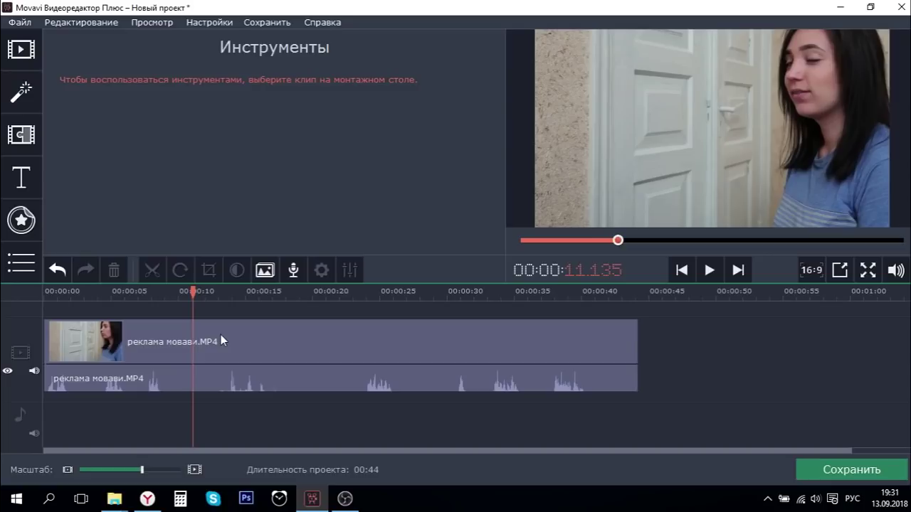
left_click(220, 334)
left_click(218, 293)
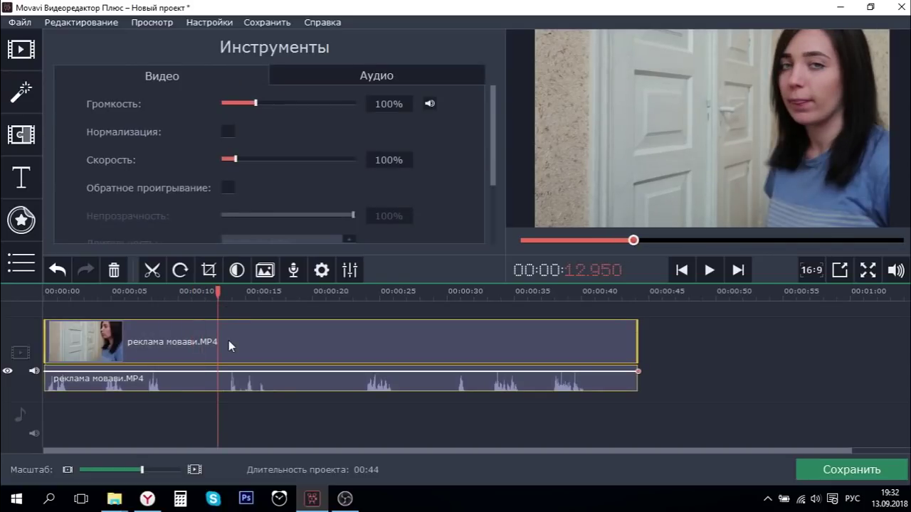
left_click(202, 309)
left_click_drag(213, 292, 200, 291)
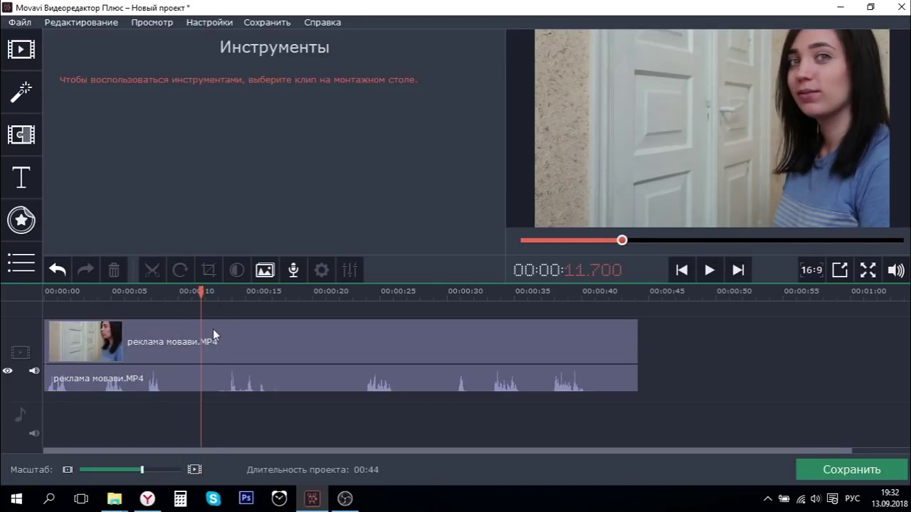
left_click(198, 353)
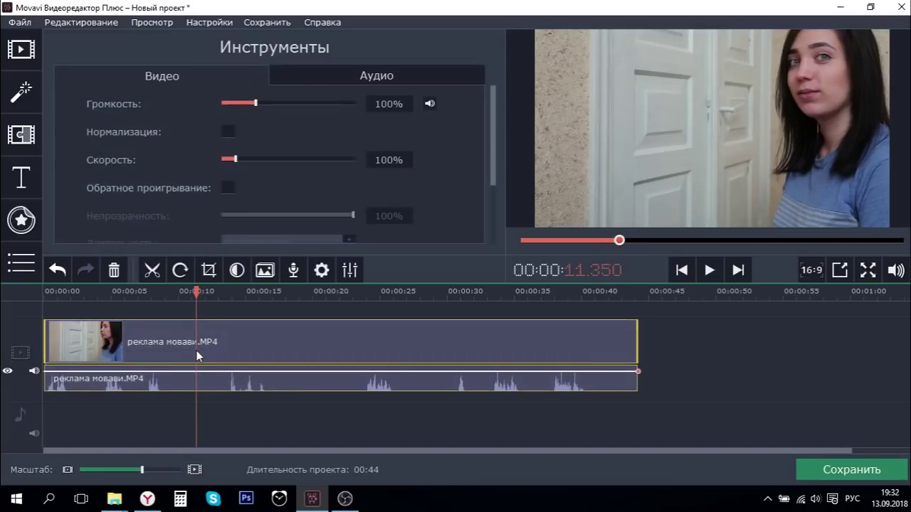
left_click(151, 270)
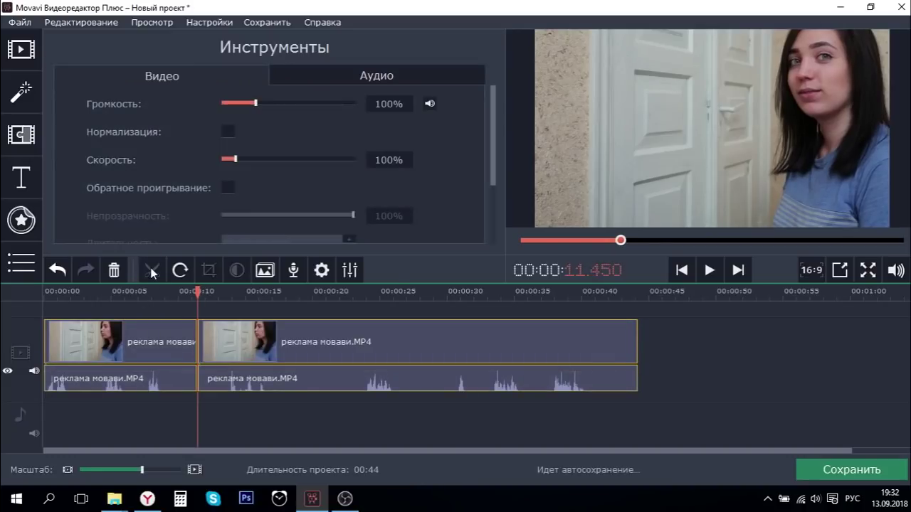
- Split the second clip at about 21.9 s, once she sits still on the other side, and delete the middle fragment
left_click(227, 346)
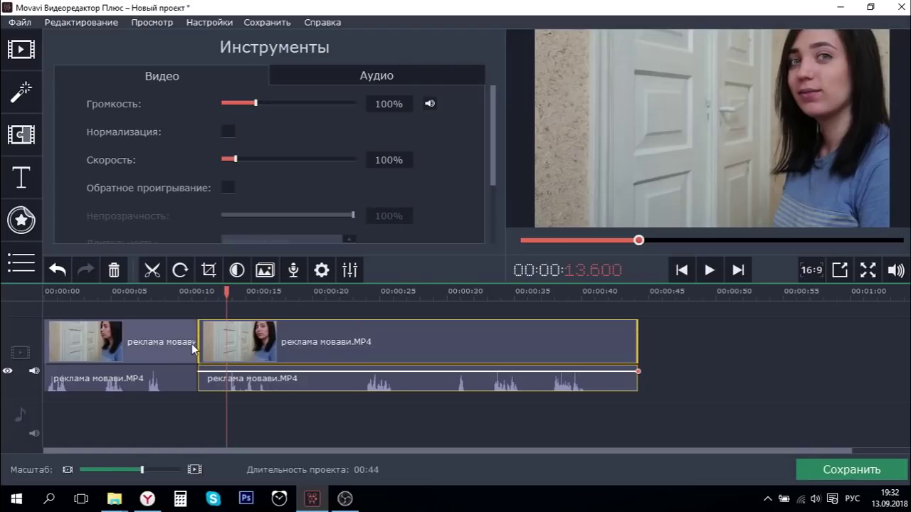
left_click(258, 347)
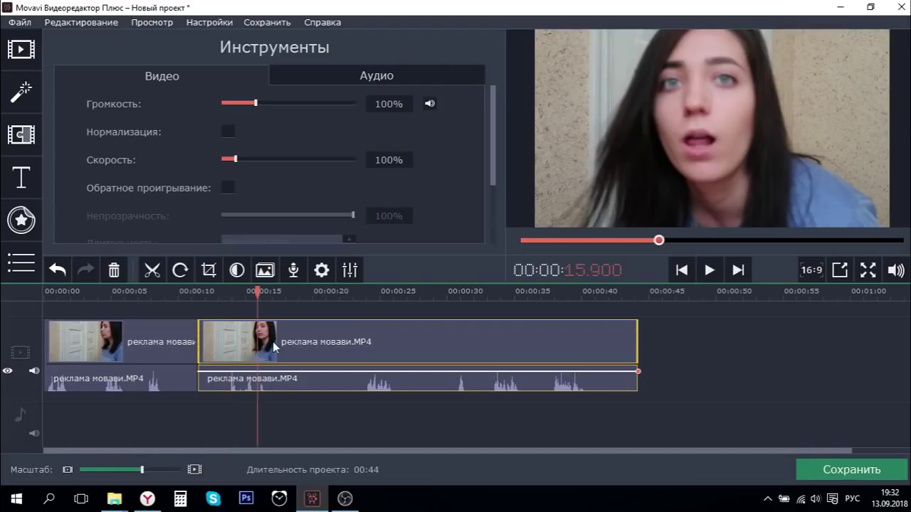
left_click(285, 342)
left_click(323, 346)
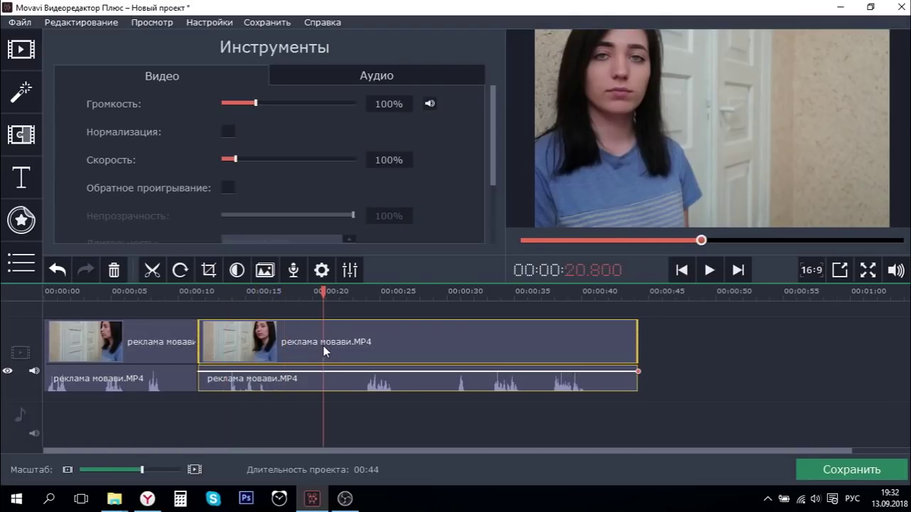
left_click(343, 345)
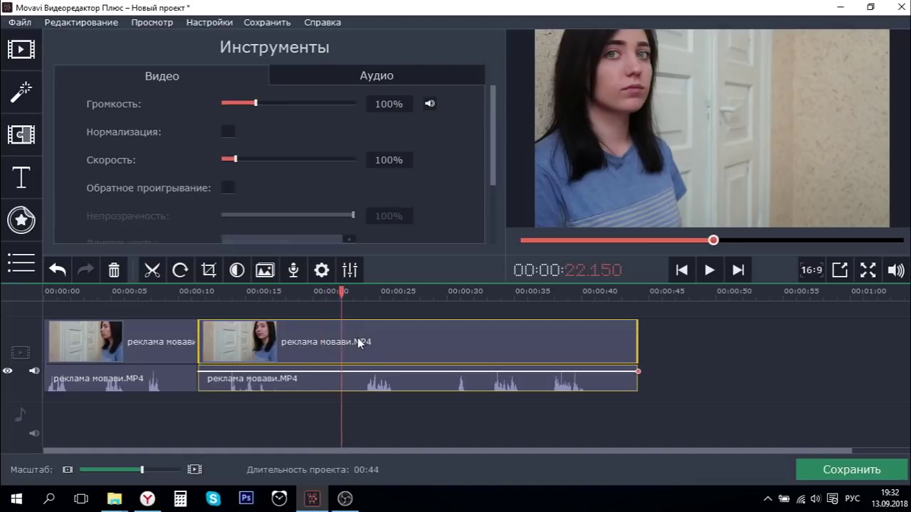
left_click(360, 343)
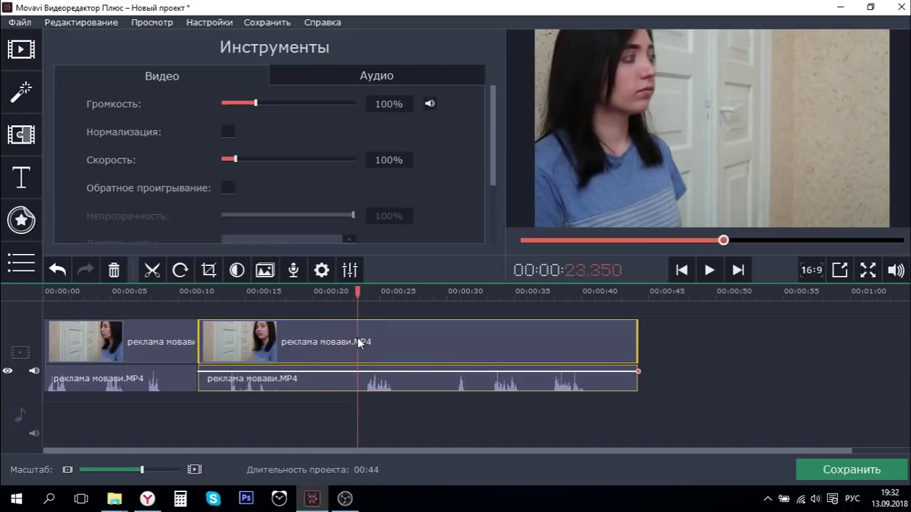
left_click(361, 341)
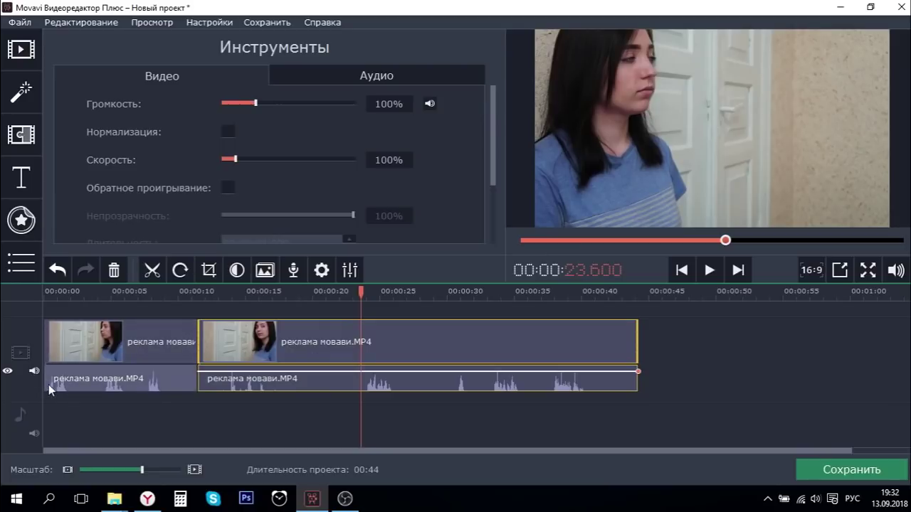
left_click(344, 376)
left_click(342, 380)
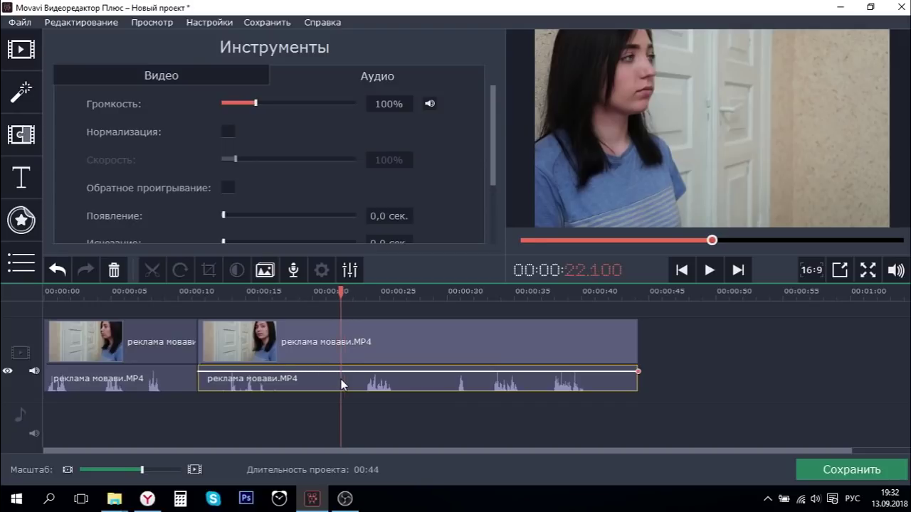
left_click(339, 385)
left_click(338, 386)
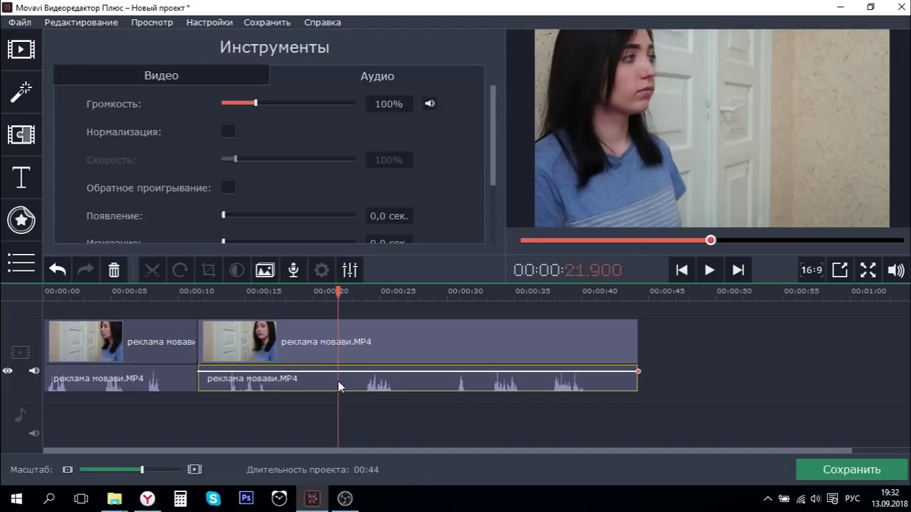
left_click(339, 340)
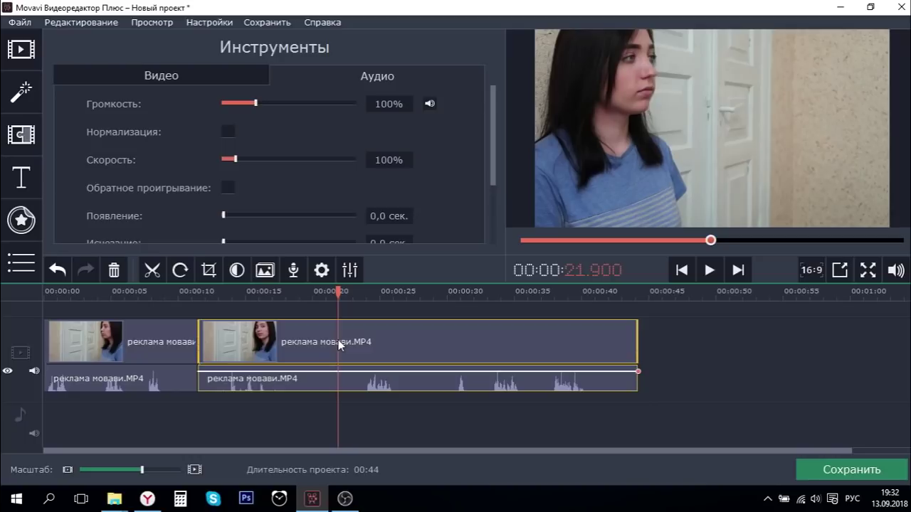
left_click(152, 270)
left_click(271, 352)
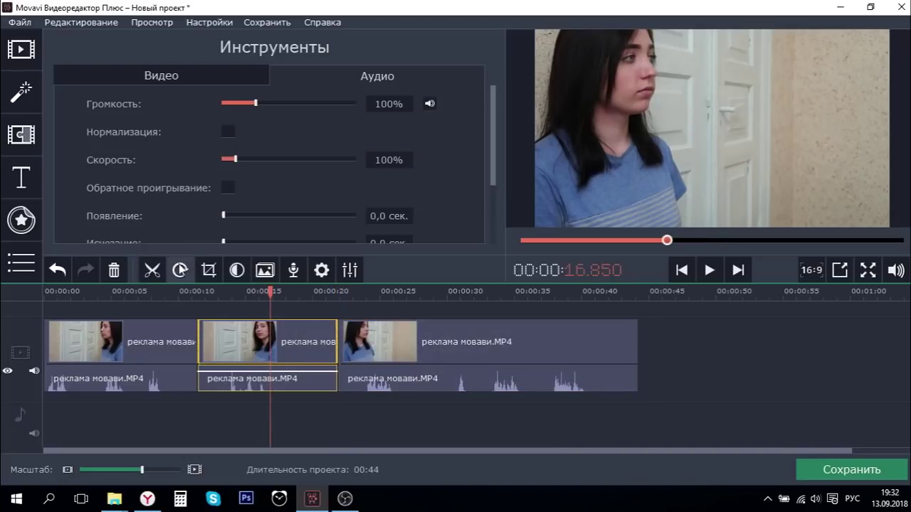
left_click(119, 276)
- Move the remaining second clip onto the overlay track above the first clip, aligned with the start of the timeline
left_click(244, 364)
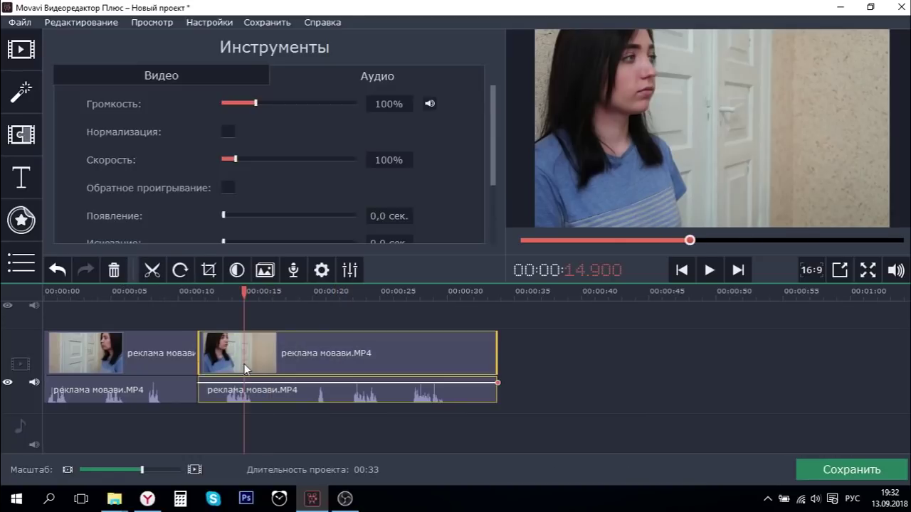
scroll(244, 364, "up", 2)
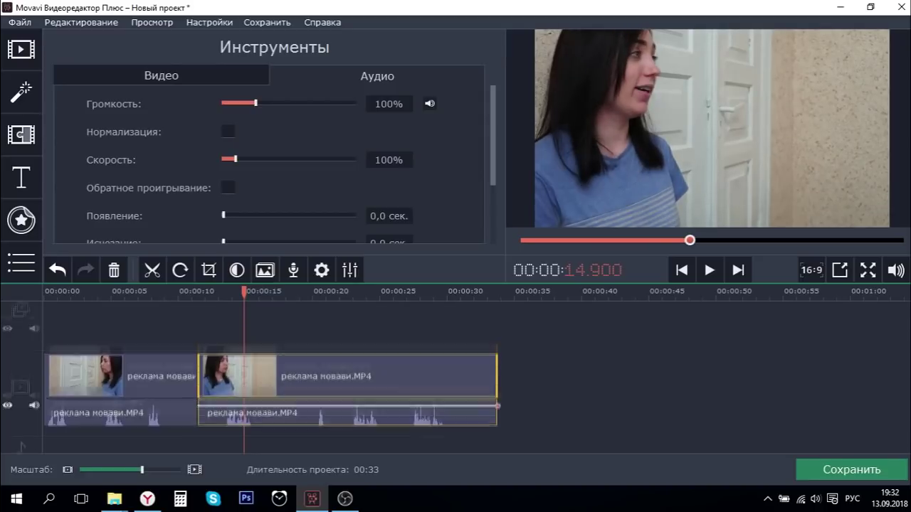
left_click(213, 407)
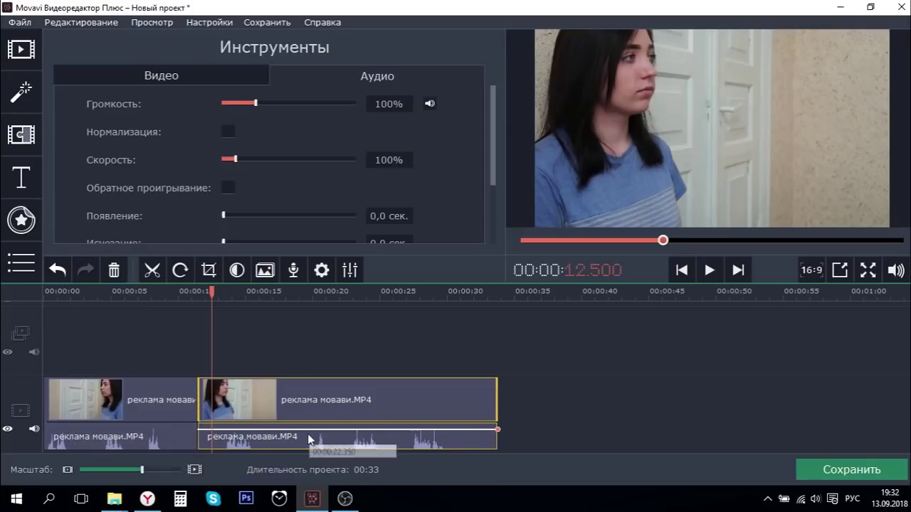
left_click(279, 403)
left_click(279, 400)
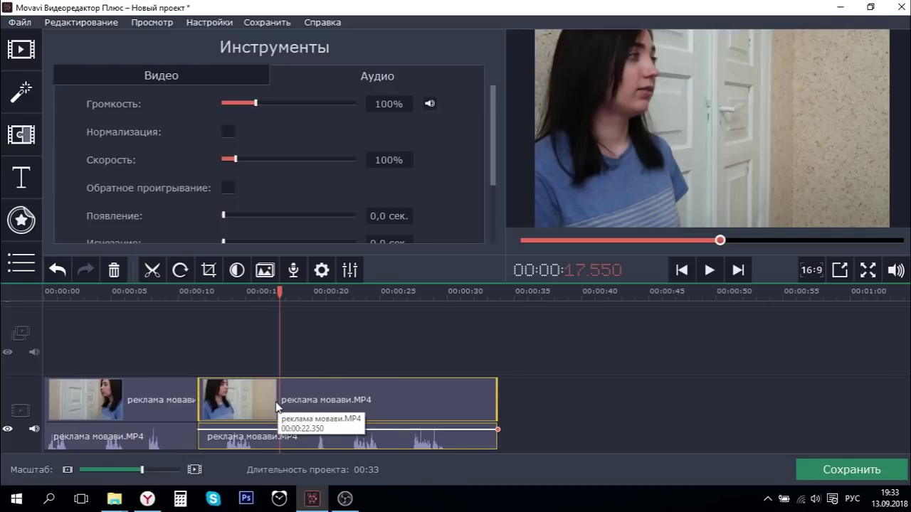
left_click(221, 399)
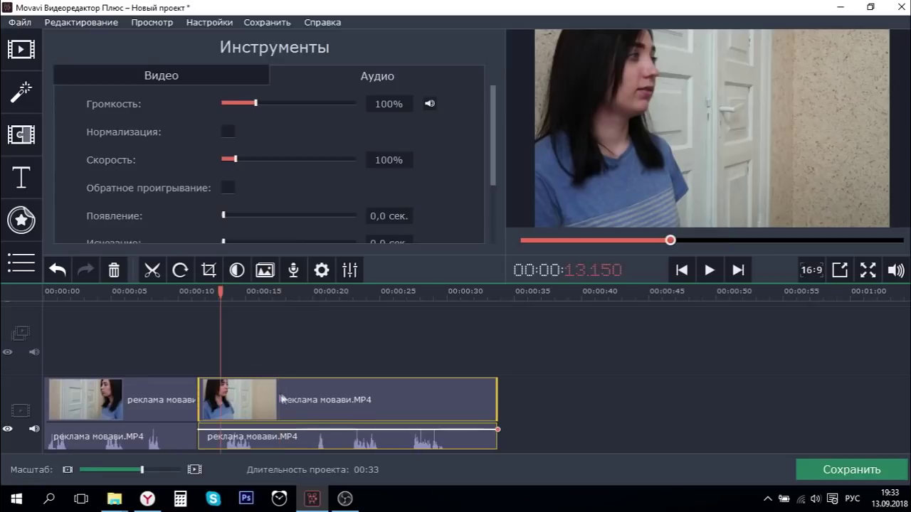
left_click_drag(261, 399, 121, 324)
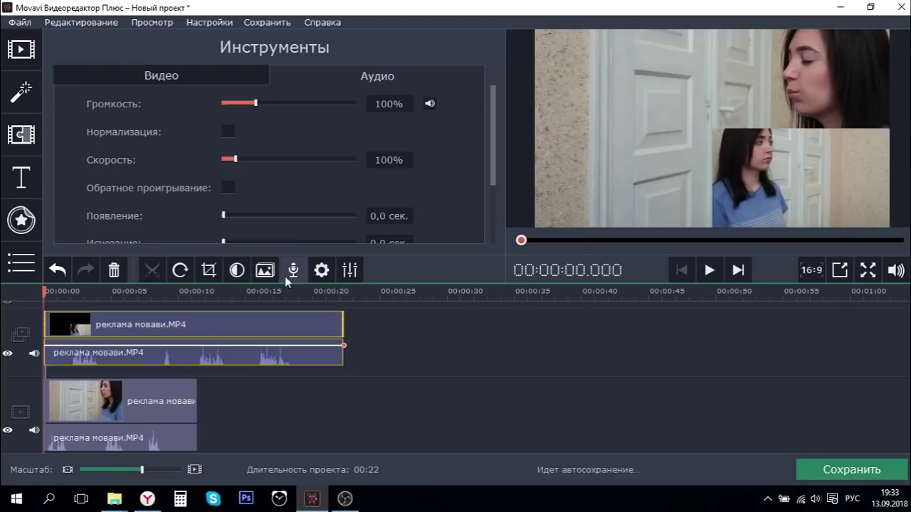
- Switch the overlay clip from picture-in-picture to split screen, using the side-by-side layout that puts the overlay in the left half
left_click(322, 271)
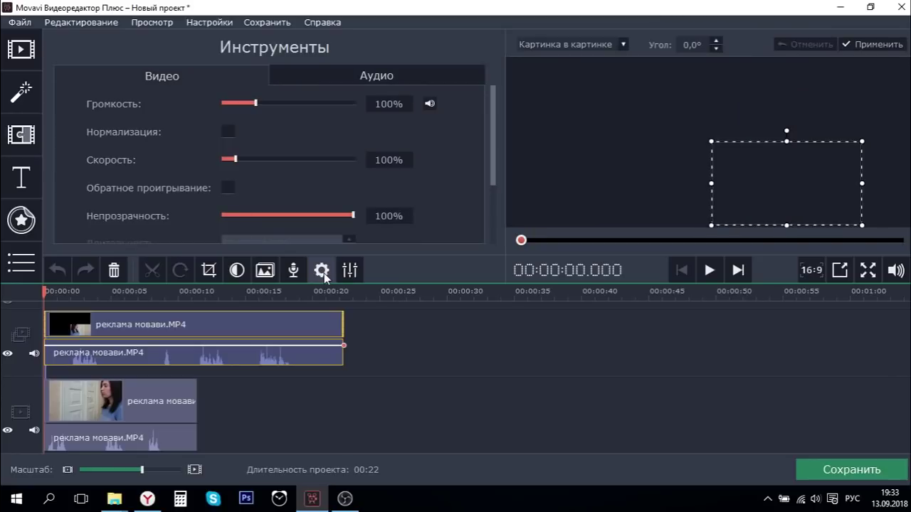
left_click(623, 44)
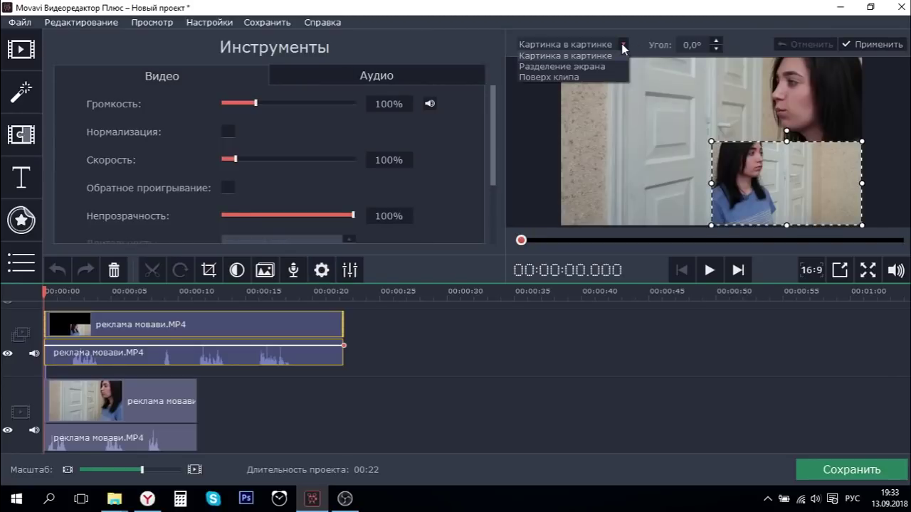
left_click(599, 67)
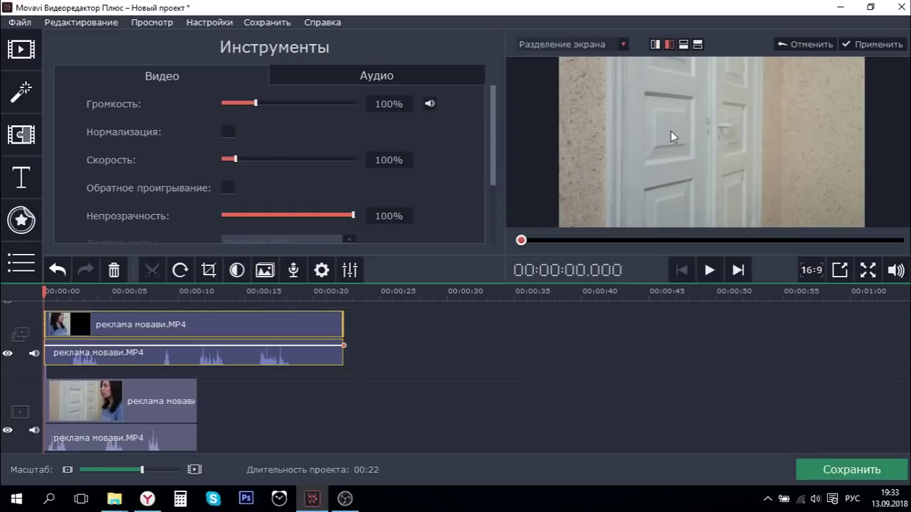
left_click(125, 291)
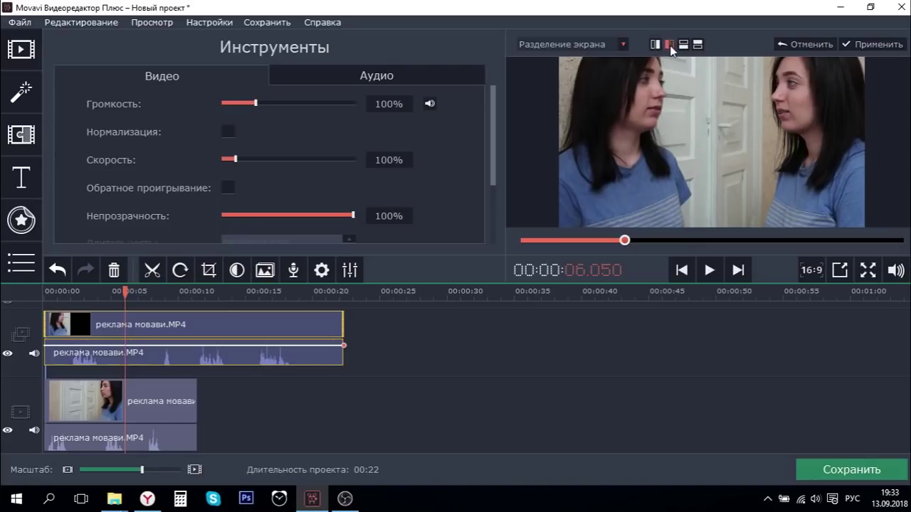
left_click(655, 44)
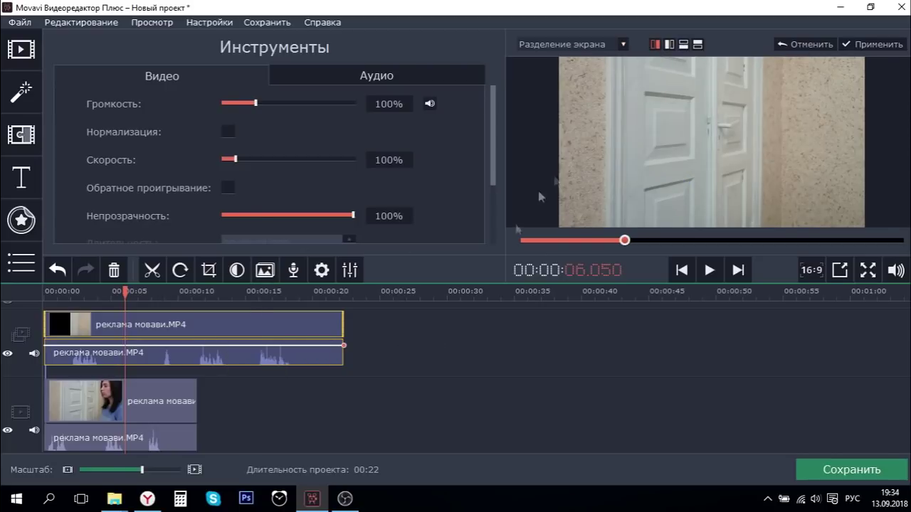
left_click(669, 45)
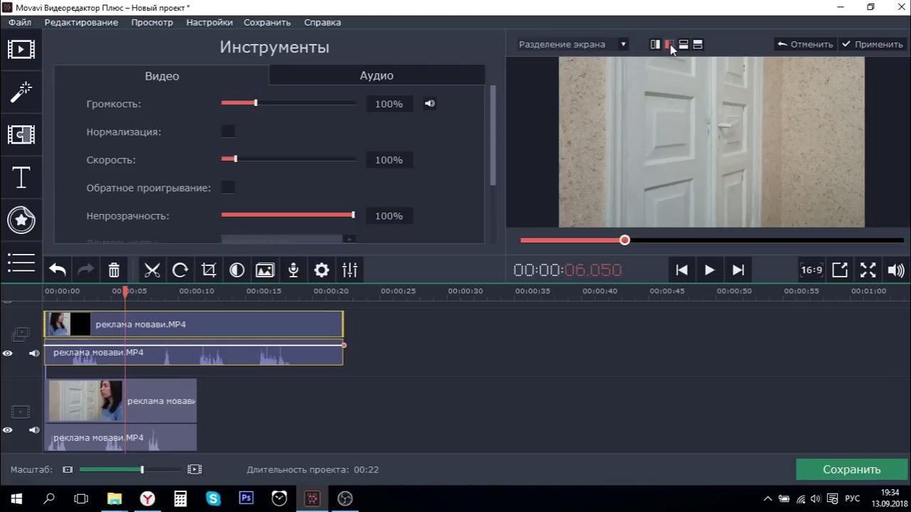
left_click(669, 44)
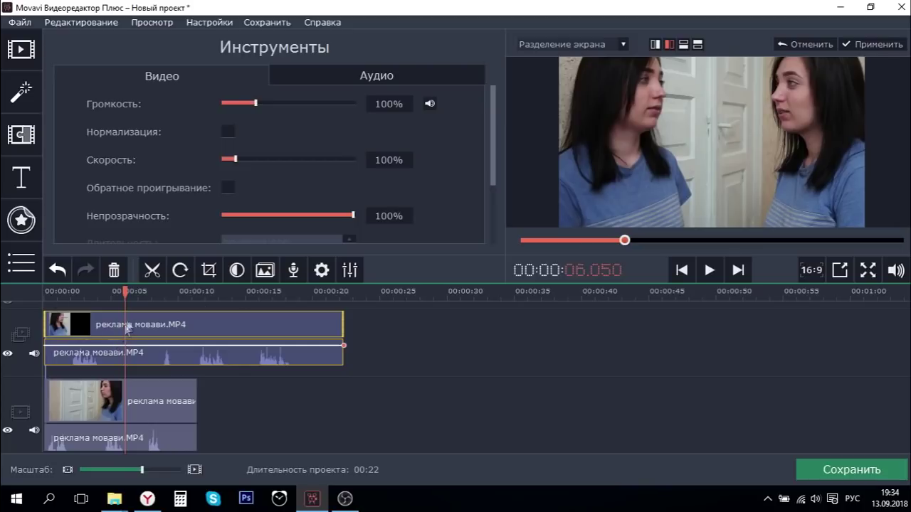
- Split the overlay clip at 6.25 s
scroll(518, 282, "up", 1)
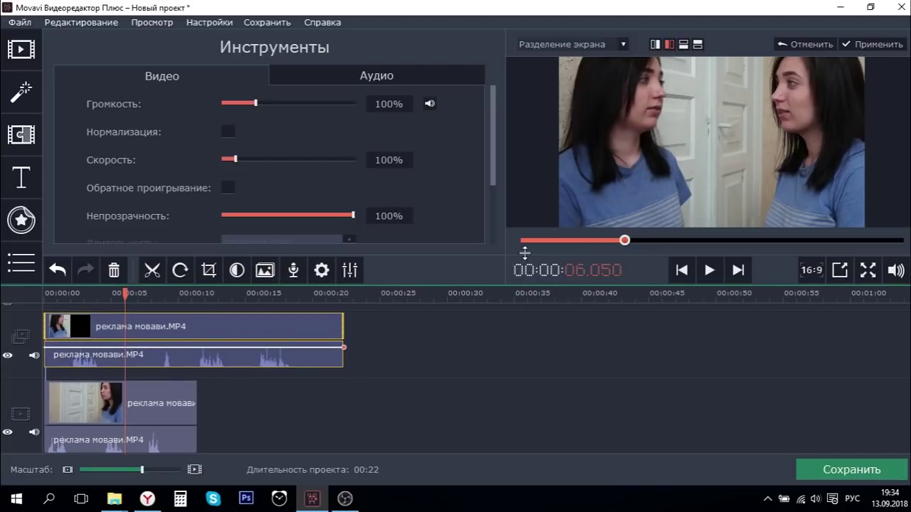
left_click(129, 324)
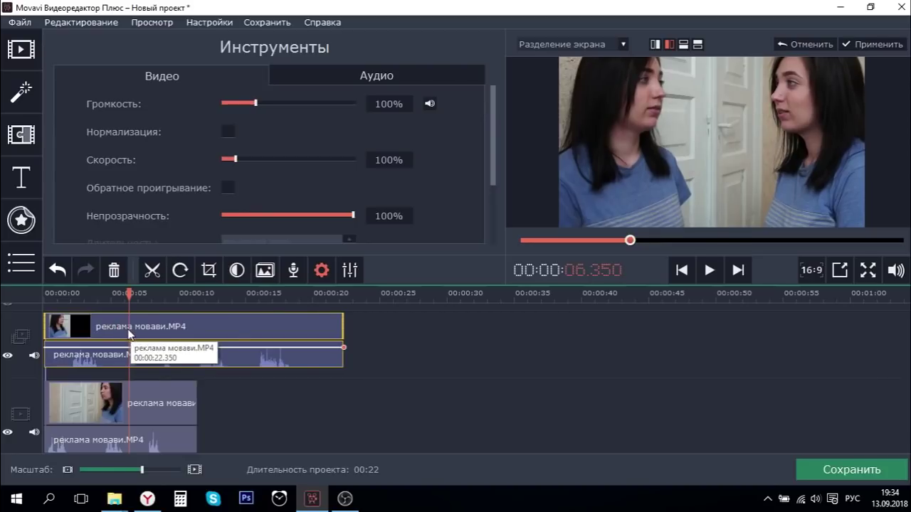
left_click(129, 331)
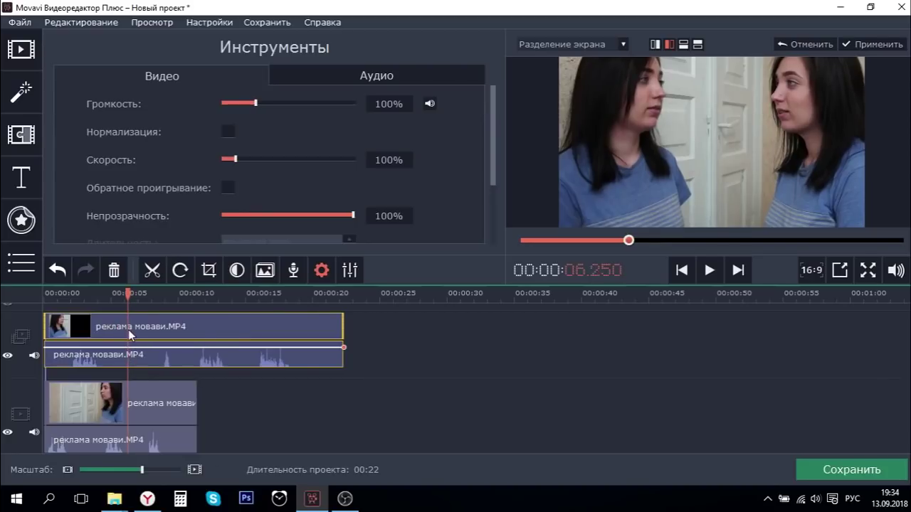
left_click(154, 271)
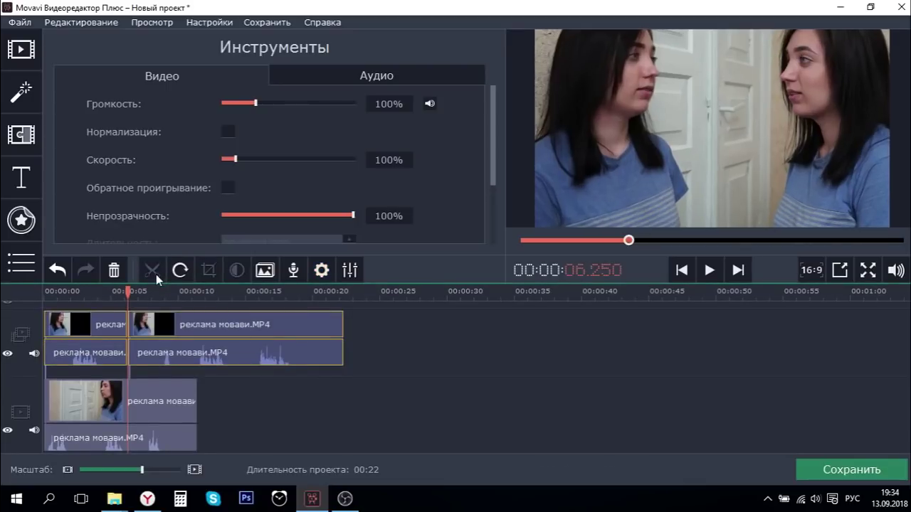
- Trim about 2.4 s off the start of the second overlay fragment and move it back against the first fragment
left_click(141, 327)
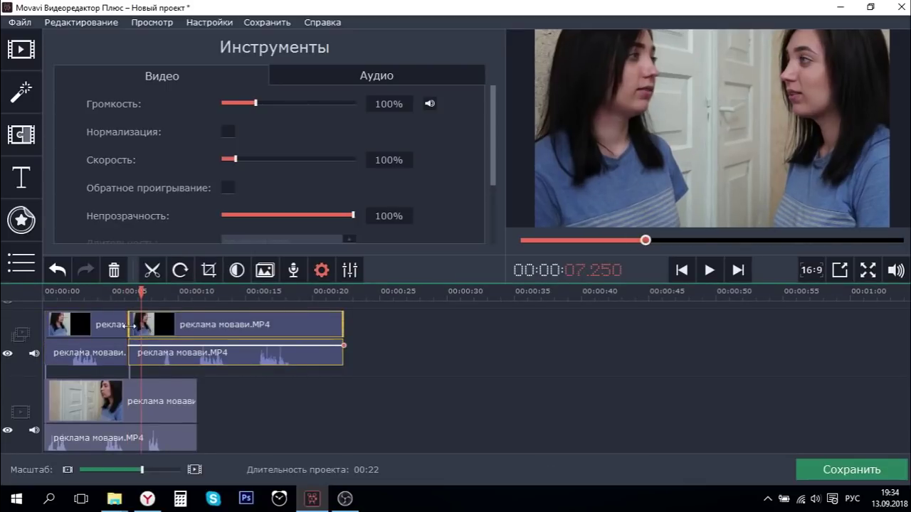
left_click_drag(135, 326, 156, 331)
left_click_drag(159, 333, 161, 332)
left_click(269, 327)
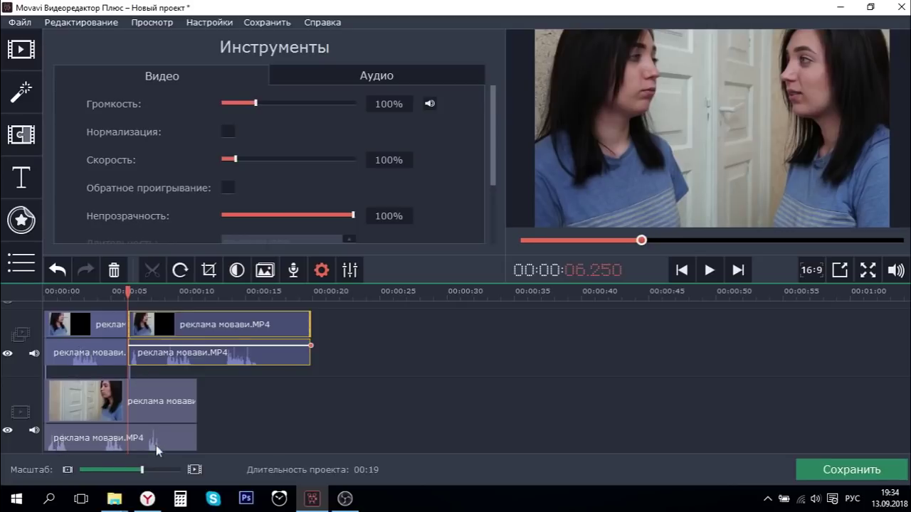
- Scrub through the split-screen video, and play it from the start to about 14.7 s to check the dialogue timing
left_click(235, 291)
left_click_drag(235, 294, 264, 293)
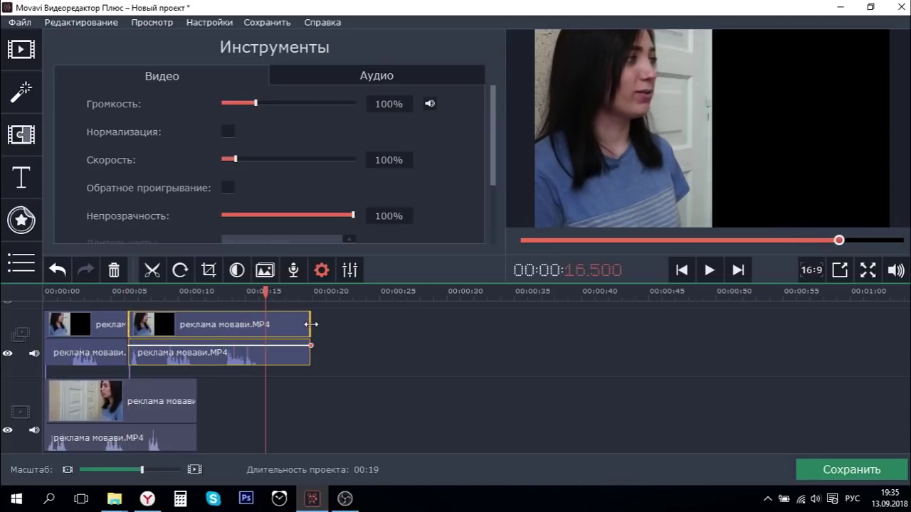
left_click(197, 327)
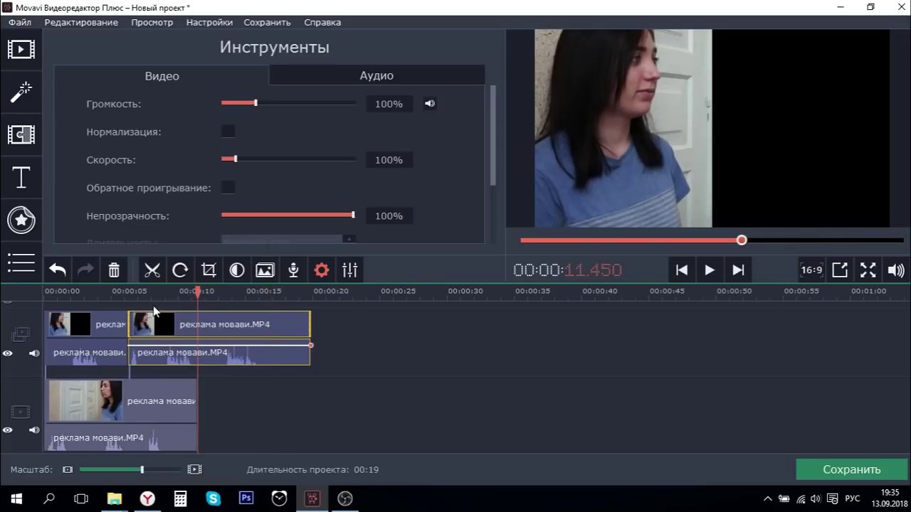
left_click(50, 295)
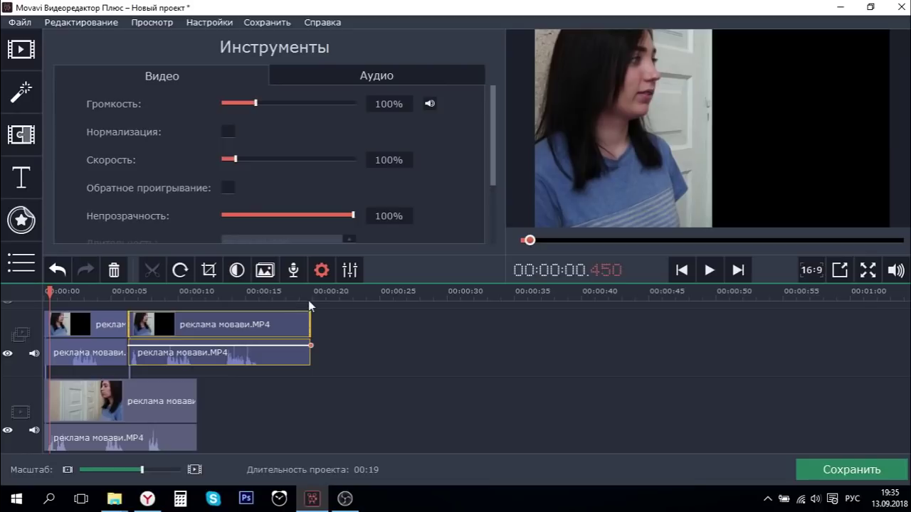
left_click(176, 299)
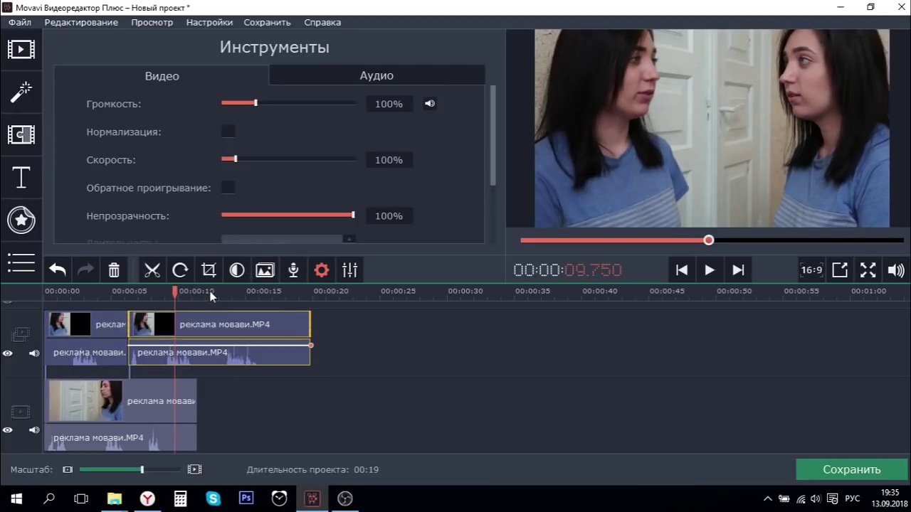
left_click(187, 295)
left_click_drag(73, 294, 39, 293)
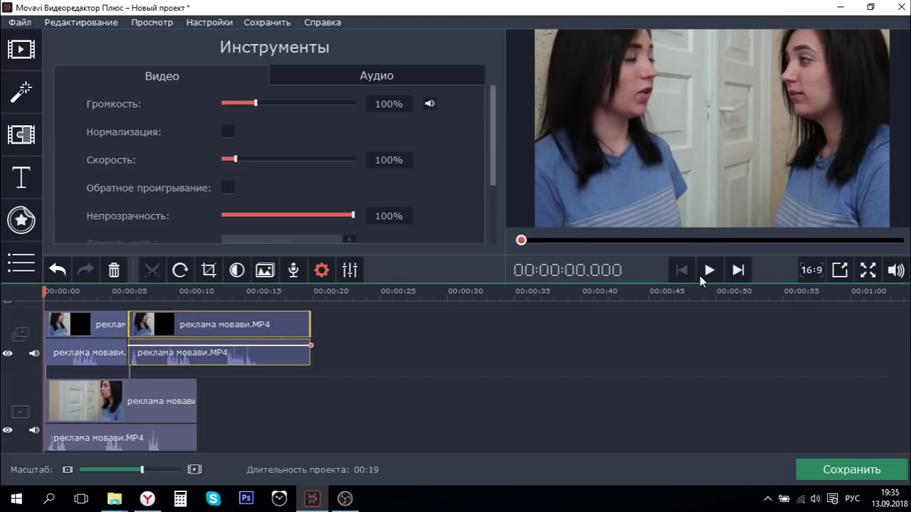
left_click(708, 271)
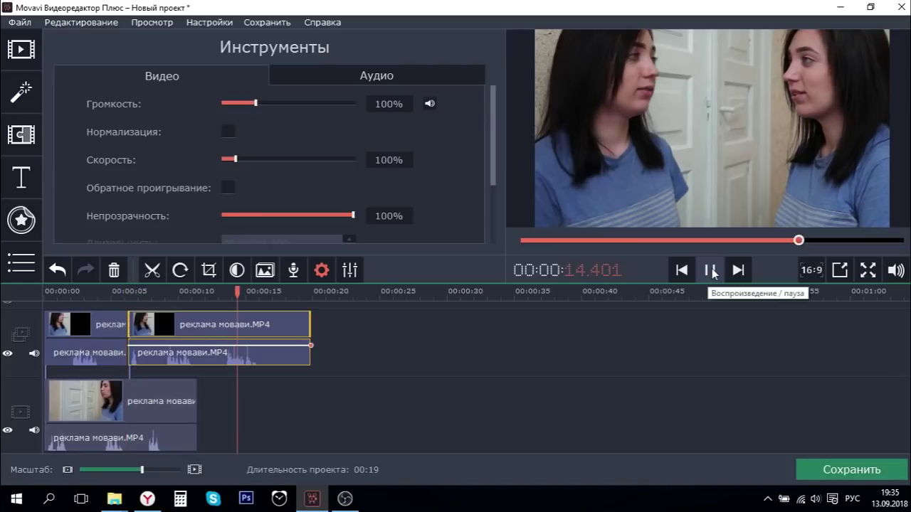
left_click(711, 271)
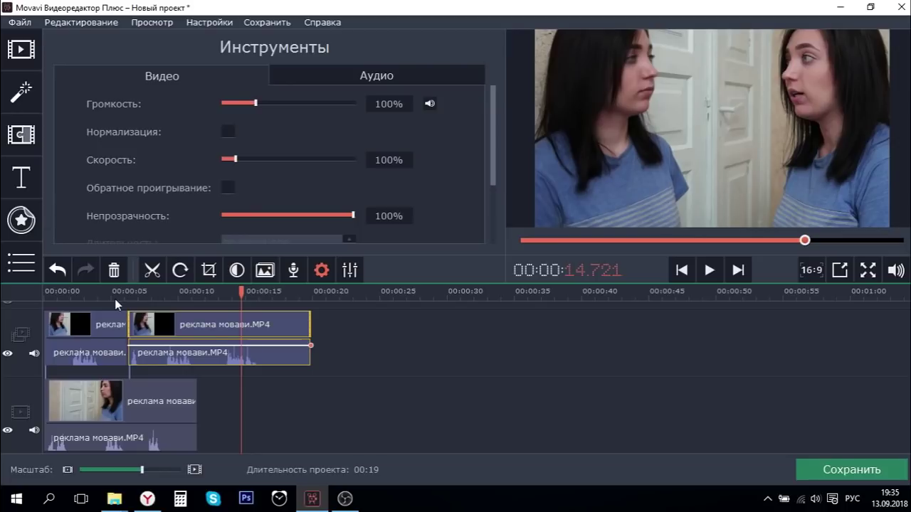
- Trim the second overlay fragment's start in two passes, to about 8.95 s and 10.65 s, rejoining it to the first fragment each time
left_click_drag(129, 331, 168, 331)
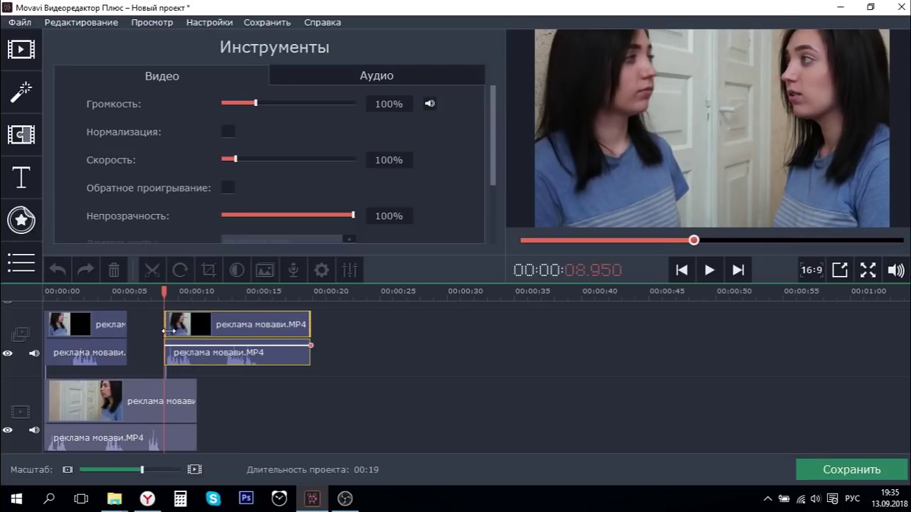
left_click(208, 332)
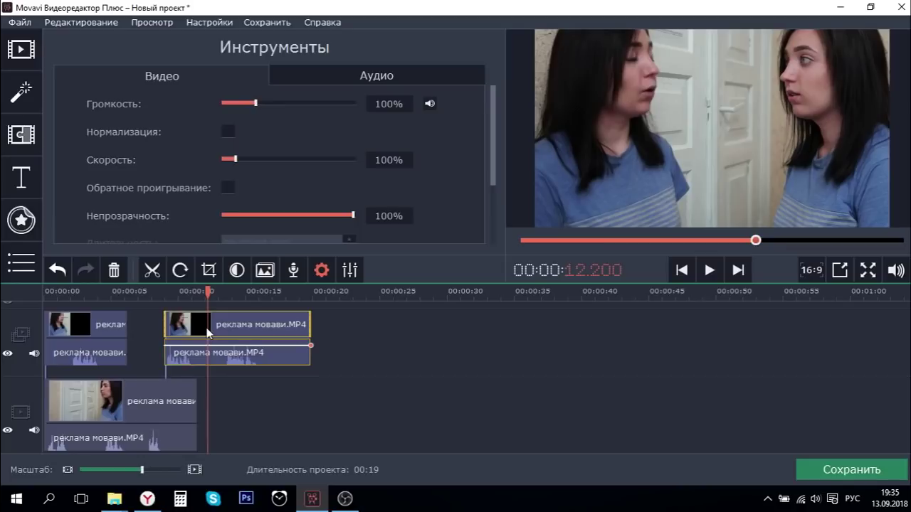
left_click_drag(207, 331, 171, 331)
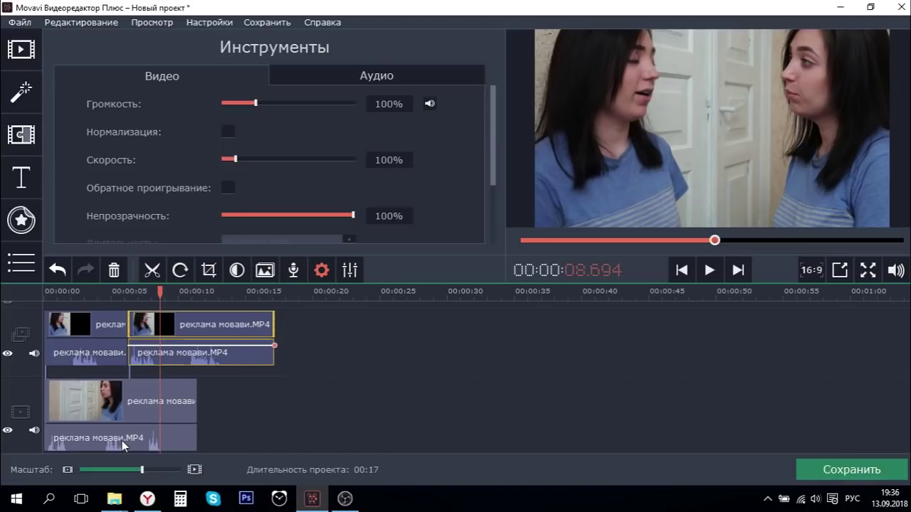
left_click_drag(130, 341, 183, 346)
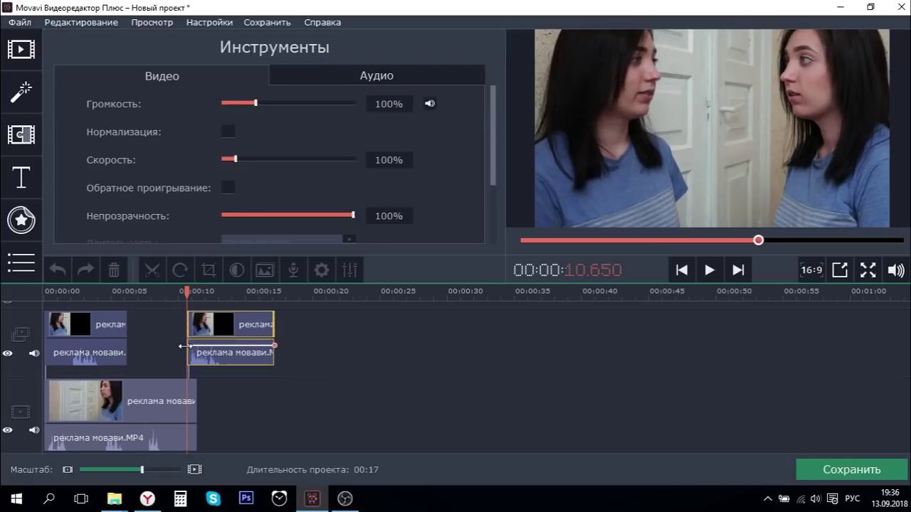
left_click_drag(184, 347, 124, 347)
- Play the split-screen video around the overlay cut and again from the start to about 9.15 s to check the dialogue timing
left_click(101, 293)
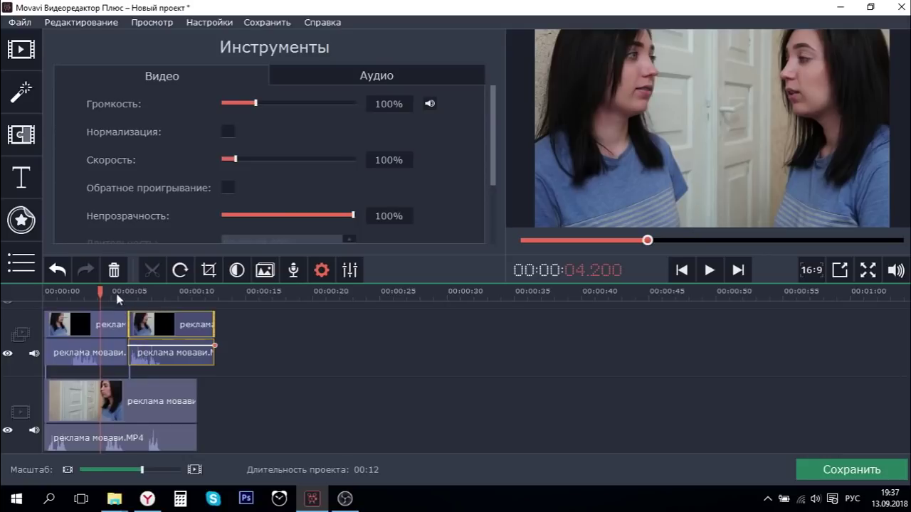
left_click(116, 294)
left_click(710, 271)
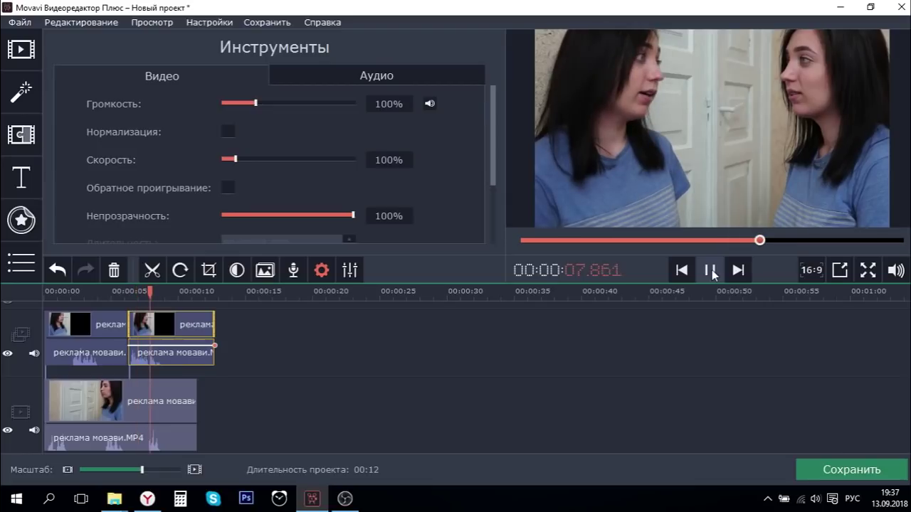
left_click(711, 271)
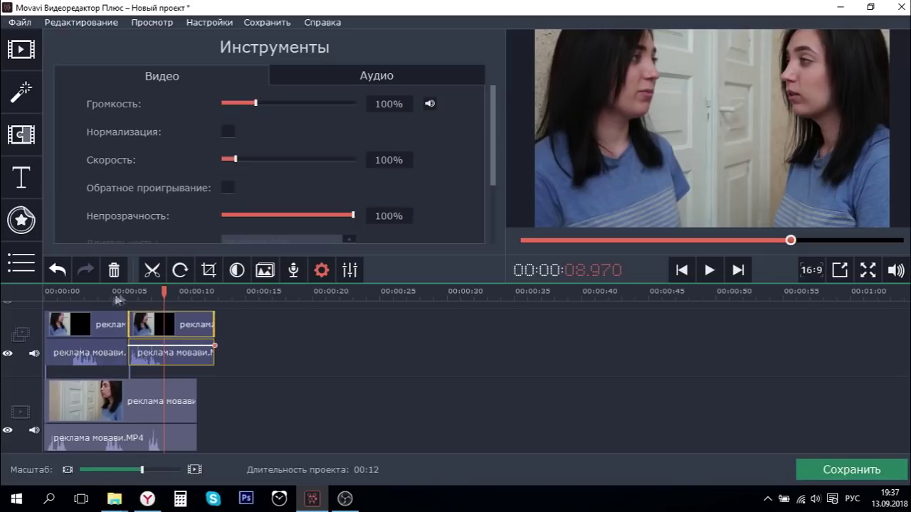
left_click(47, 295)
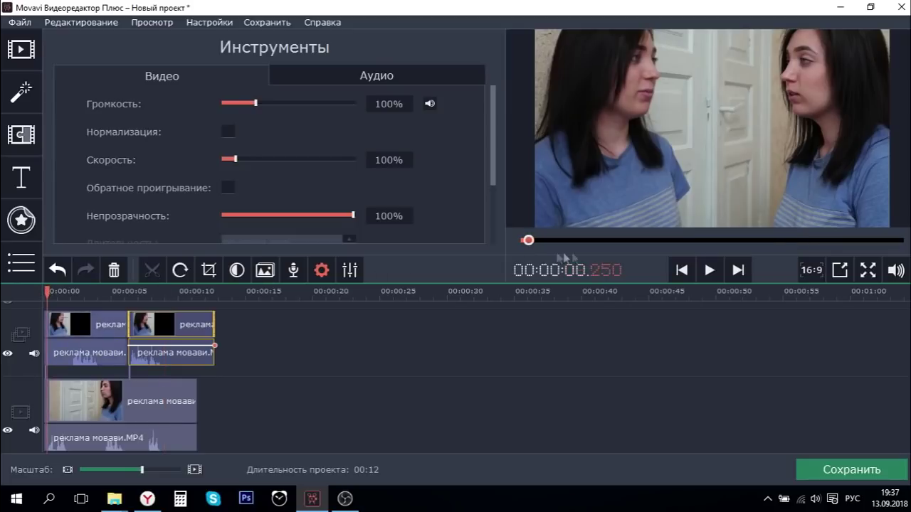
left_click_drag(41, 292, 26, 290)
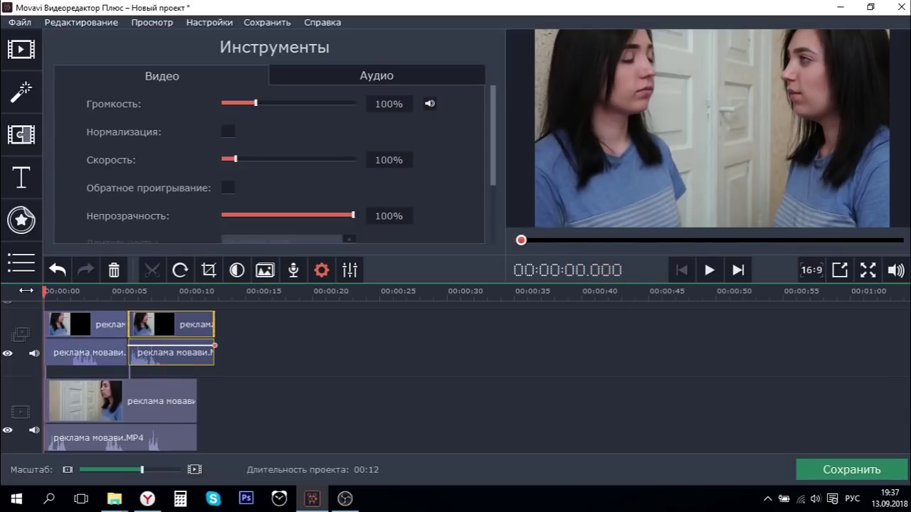
left_click(711, 270)
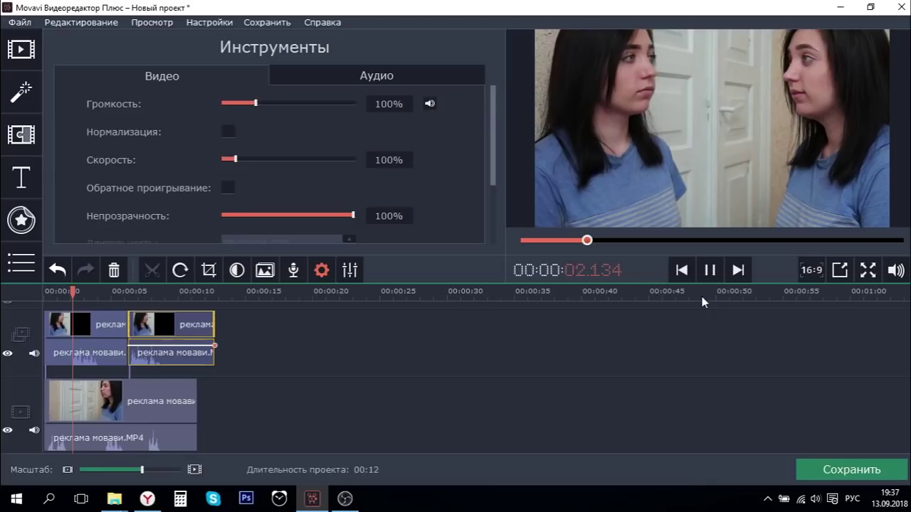
left_click(709, 270)
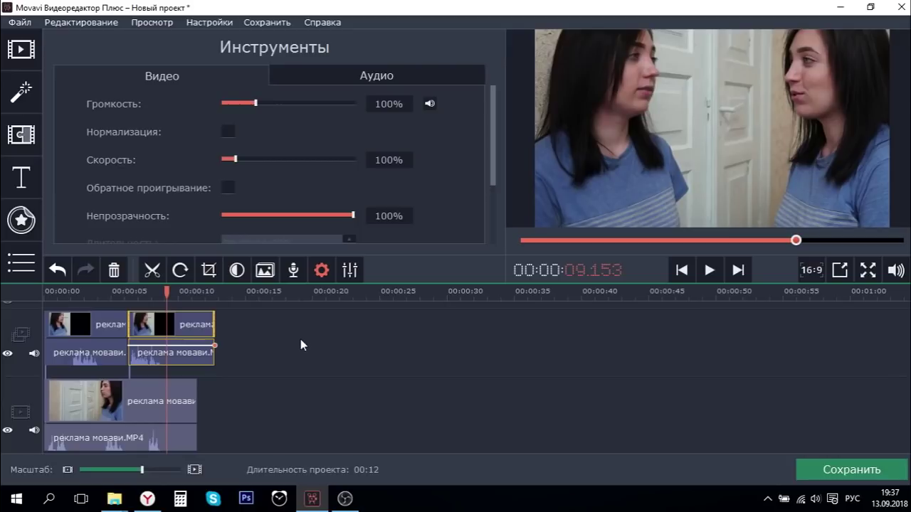
- Split the main-track clip at 6.55 s and trim about 1 s off the start of its second fragment
left_click(137, 397)
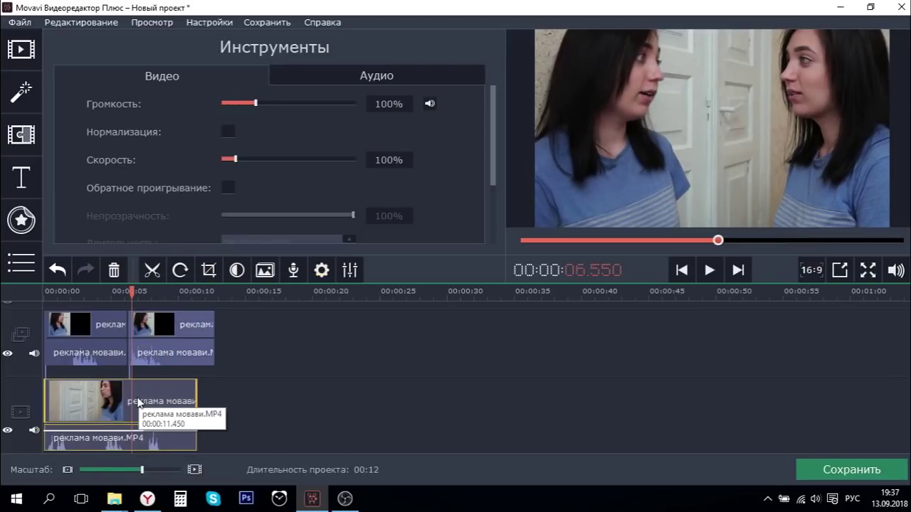
left_click(151, 270)
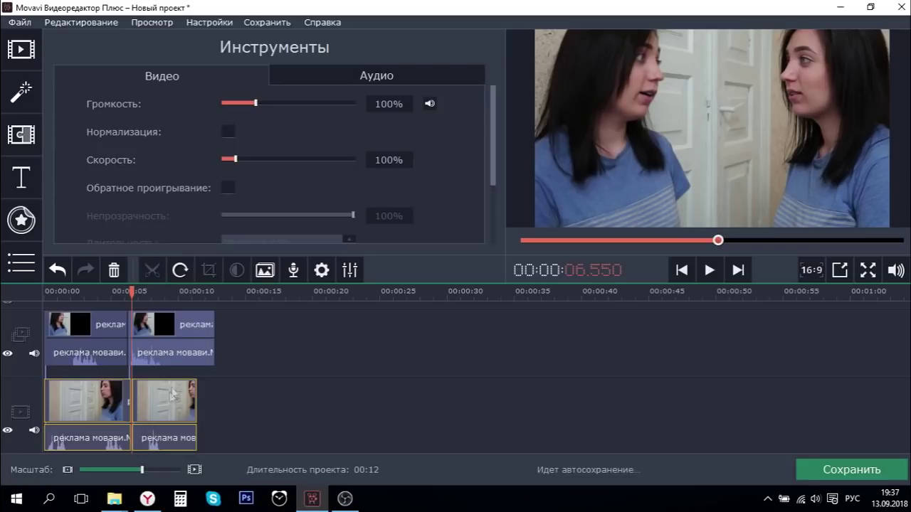
left_click(152, 401)
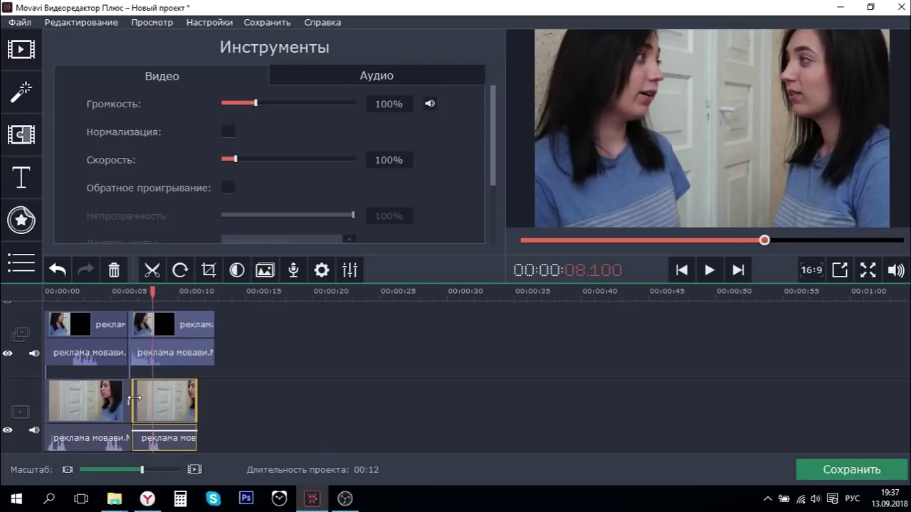
left_click_drag(134, 398, 147, 402)
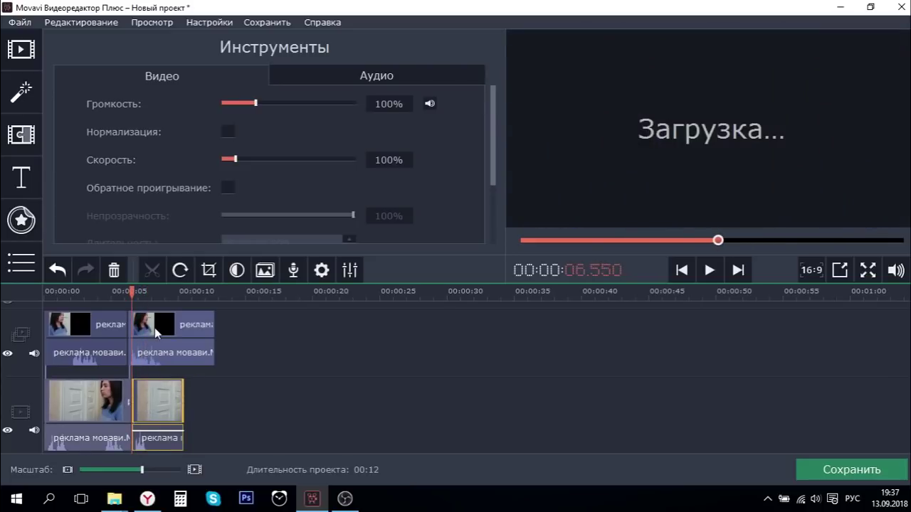
- Extend the start of the second overlay fragment backwards and rejoin it to the first overlay fragment at 6.25 s
left_click(154, 328)
left_click_drag(127, 329, 109, 329)
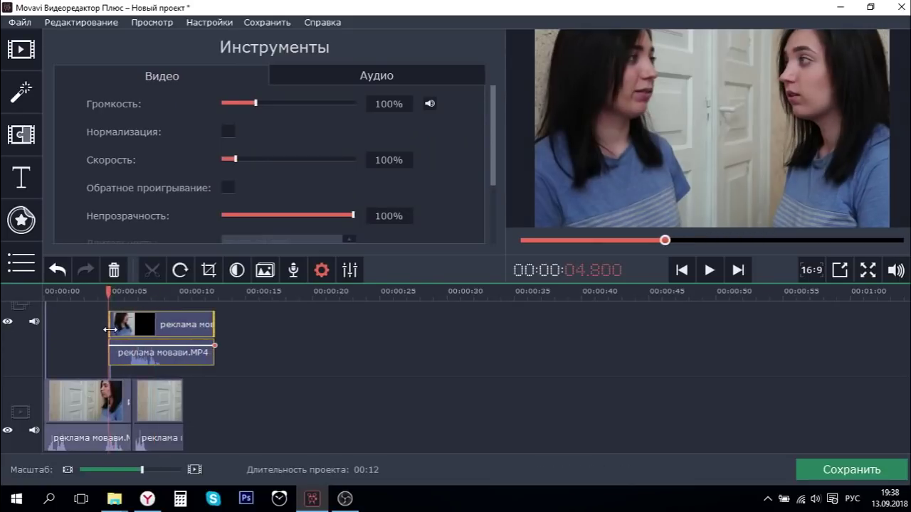
left_click(152, 334)
mouse_move(152, 334)
left_mouse_down()
mouse_move(205, 330)
mouse_move(149, 327)
mouse_move(198, 329)
mouse_move(158, 326)
left_mouse_up()
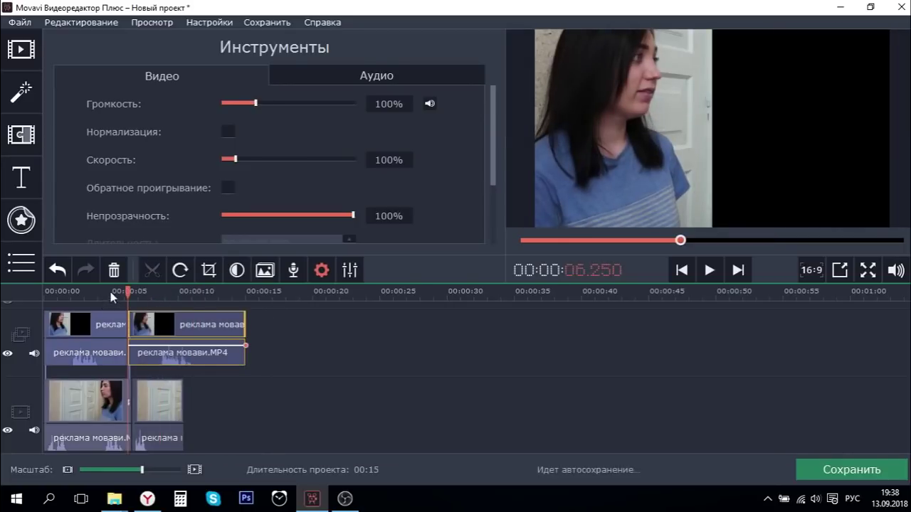
- Play the split-screen video across the overlay cut up to about 11.55 s to check the dialogue timing
left_click(75, 294)
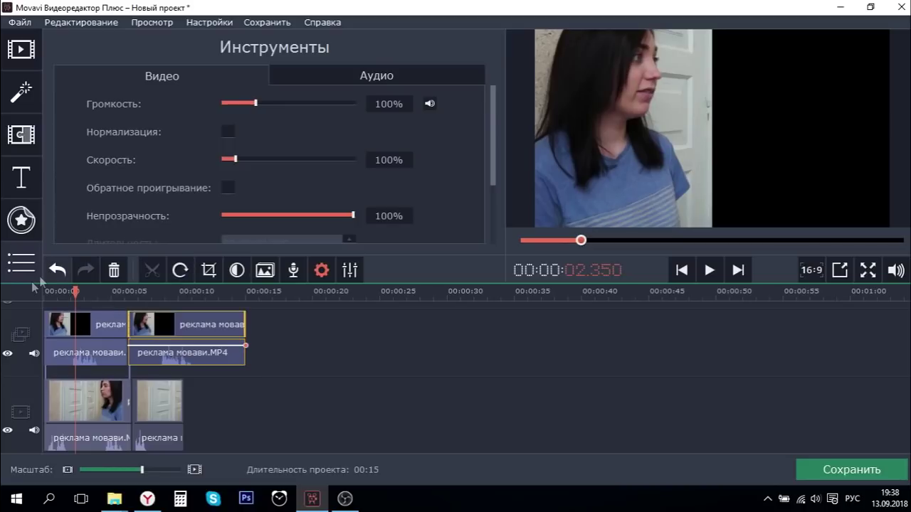
left_click(113, 293)
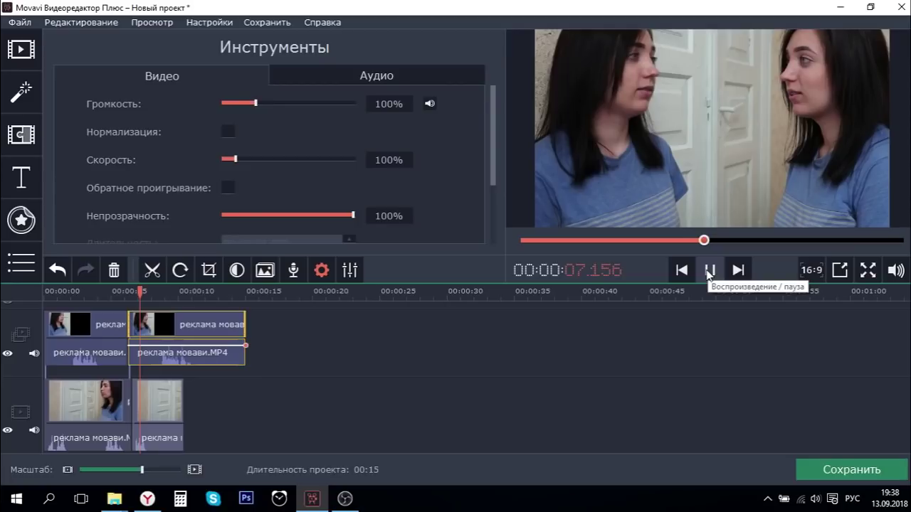
left_click(709, 272)
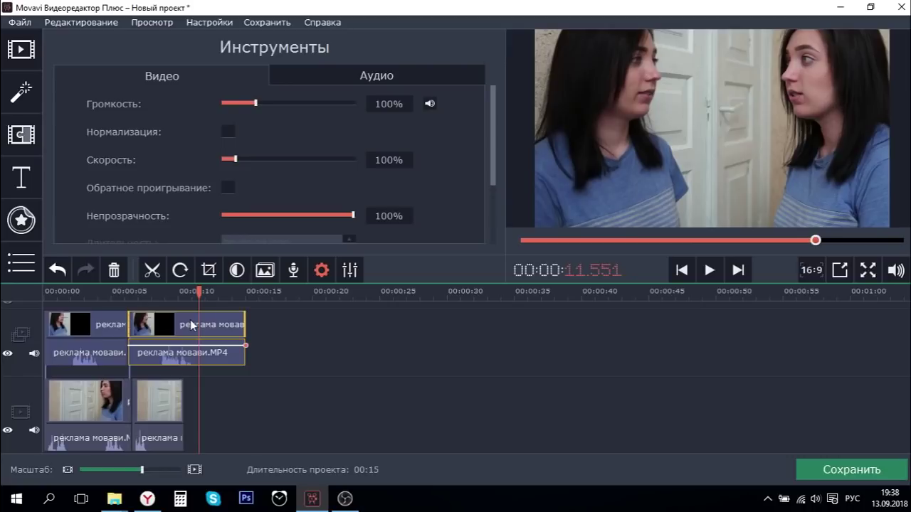
left_click(153, 377)
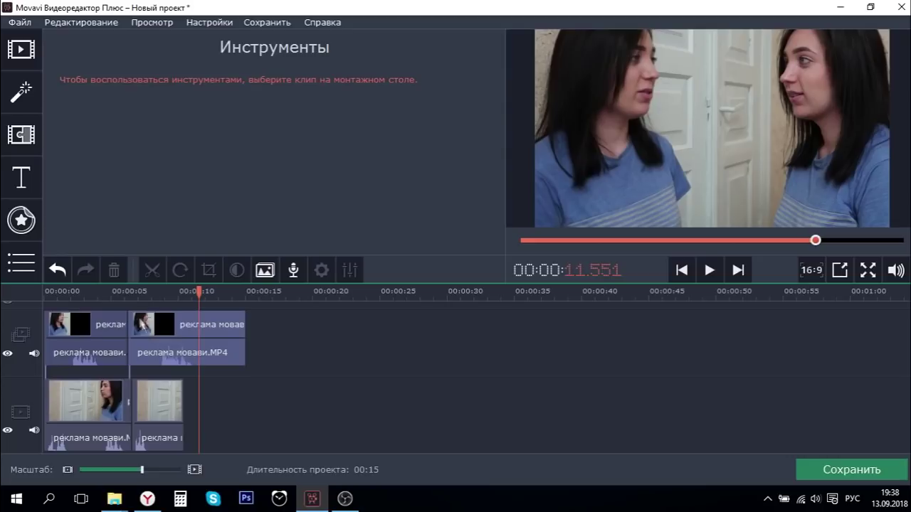
- Trim about 1 s off the start of the second overlay fragment and rejoin it to the first one at 6.25 s
left_click(145, 317)
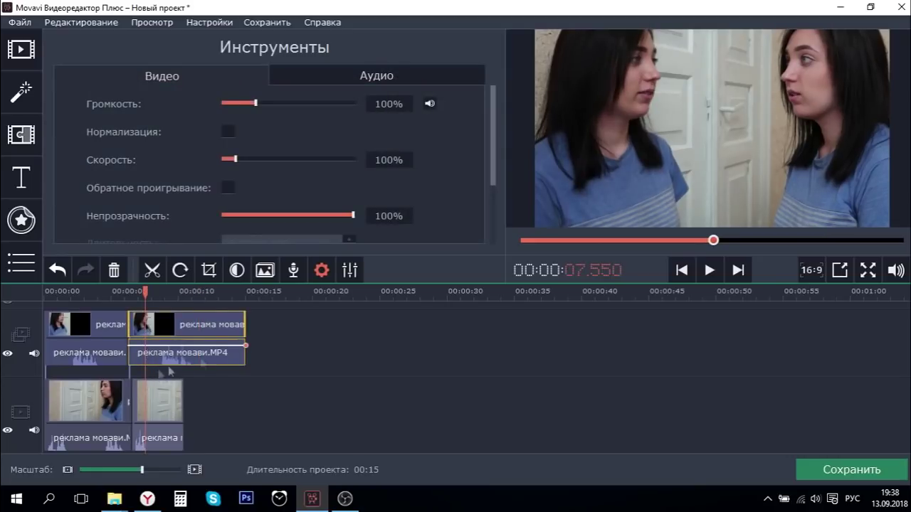
scroll(143, 377, "down", 2)
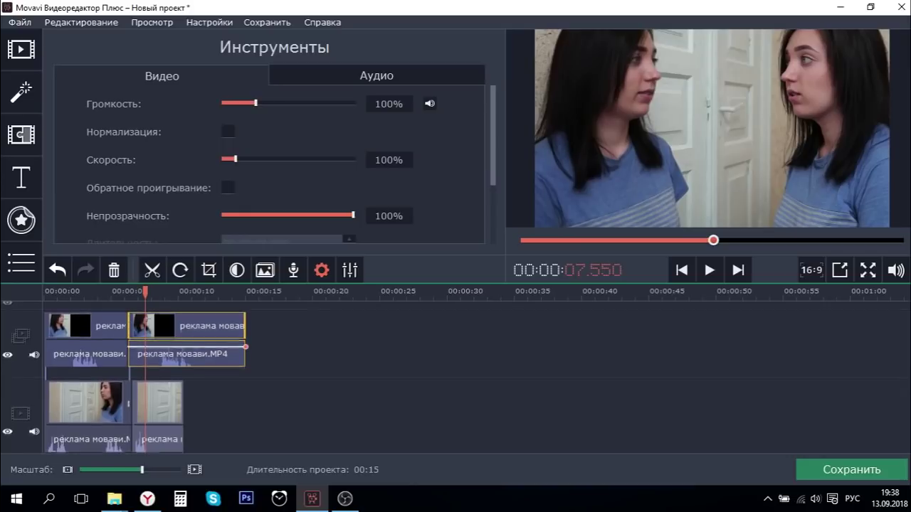
scroll(130, 332, "up", 2)
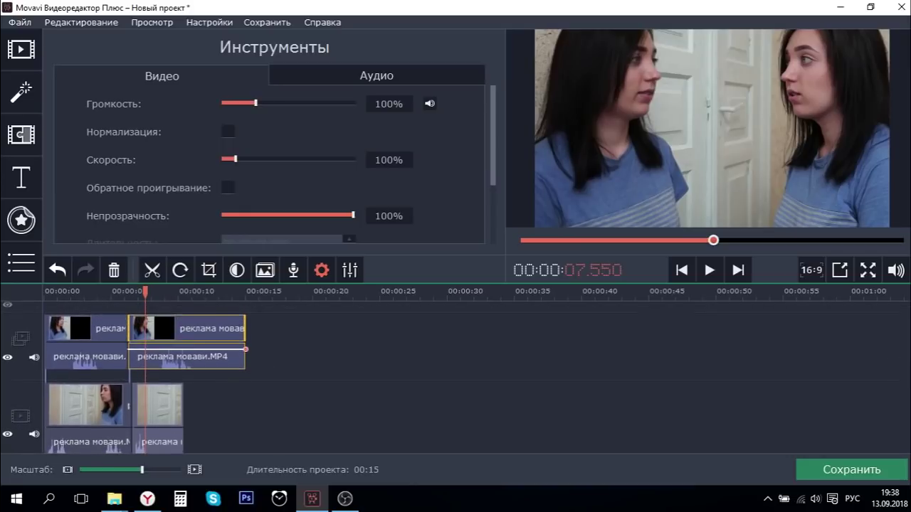
left_click_drag(131, 333, 176, 337)
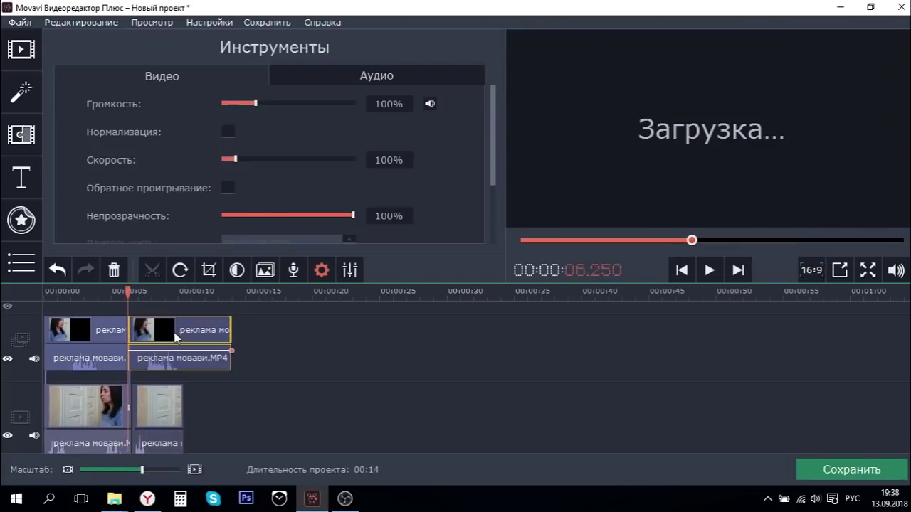
- Play the split-screen video from 5.2 s to about 10.75 s to check the new dialogue timing
left_click(114, 297)
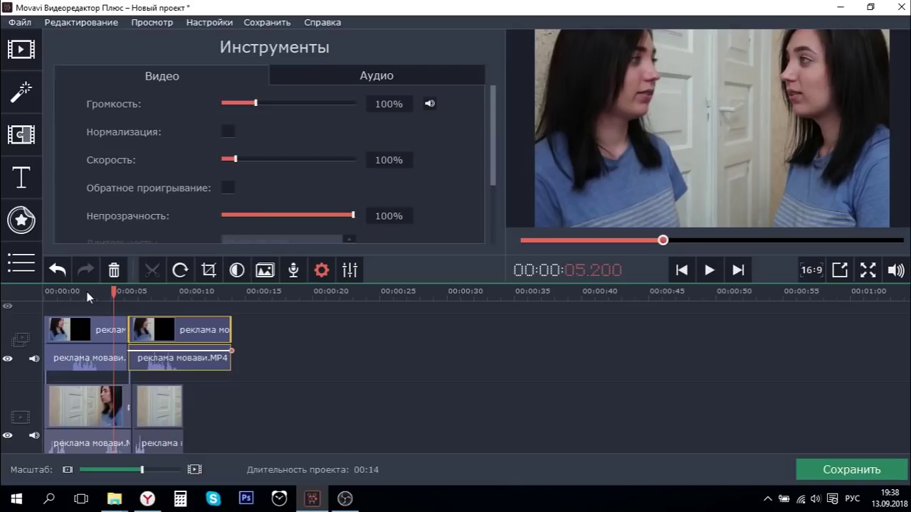
left_click(710, 270)
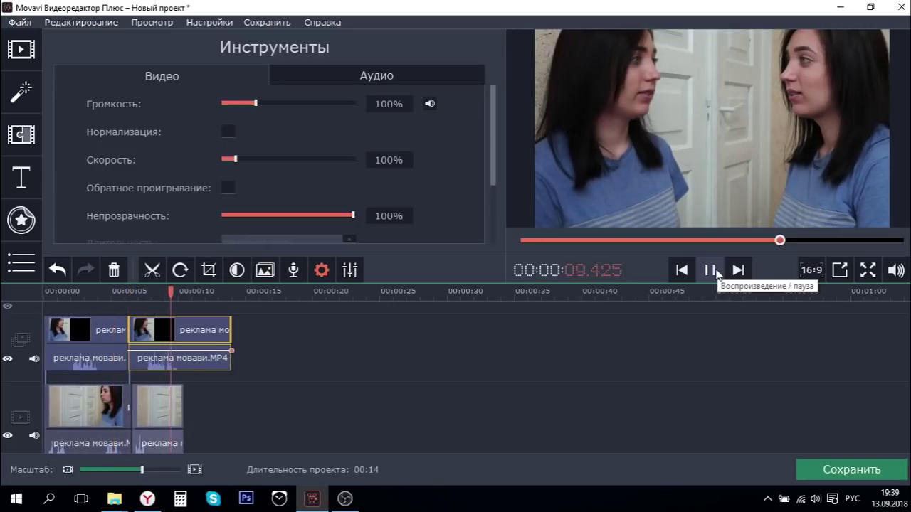
left_click(710, 270)
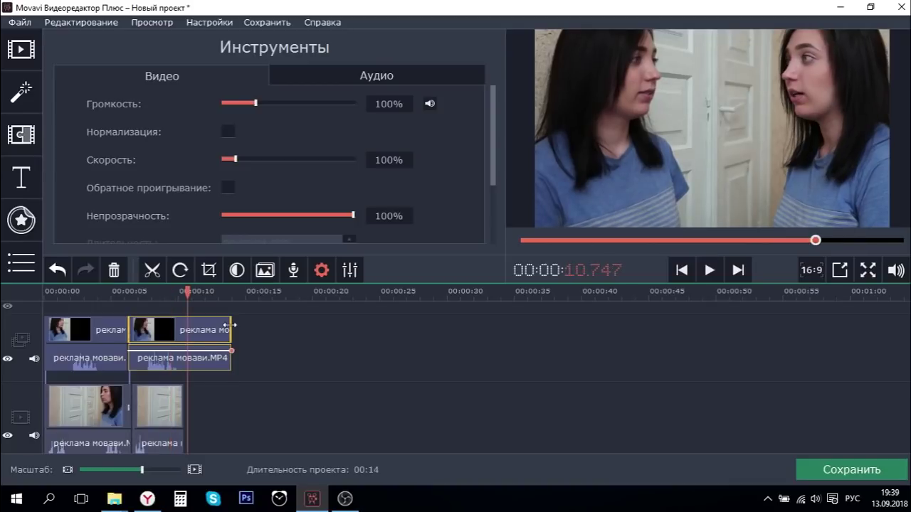
- Trim the end of the second overlay fragment to 10.45 s, level with the main-track clip, and review the final seconds
left_click_drag(230, 325, 184, 328)
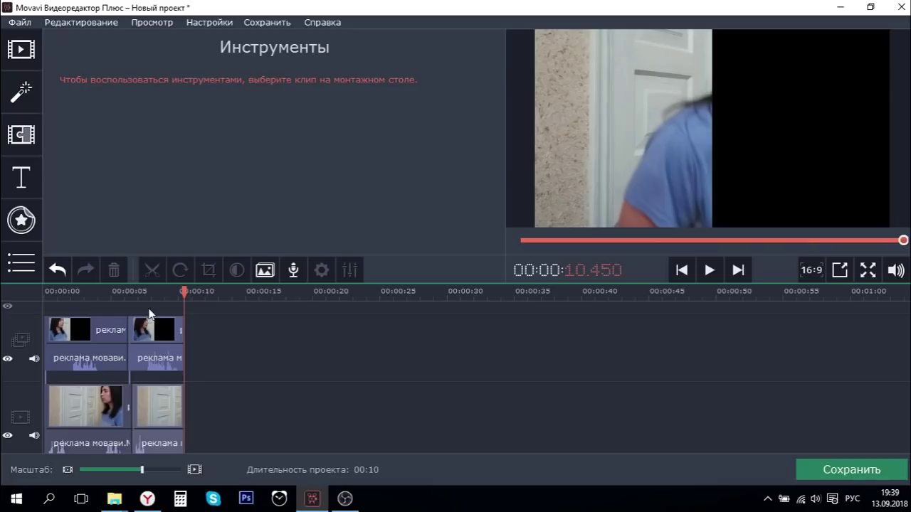
left_click(166, 292)
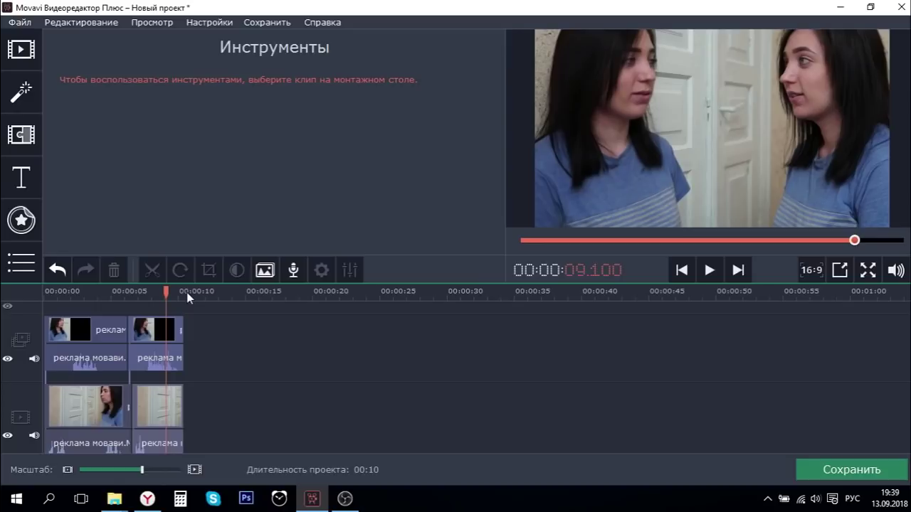
mouse_move(189, 298)
left_mouse_down()
mouse_move(131, 297)
mouse_move(189, 301)
left_mouse_up()
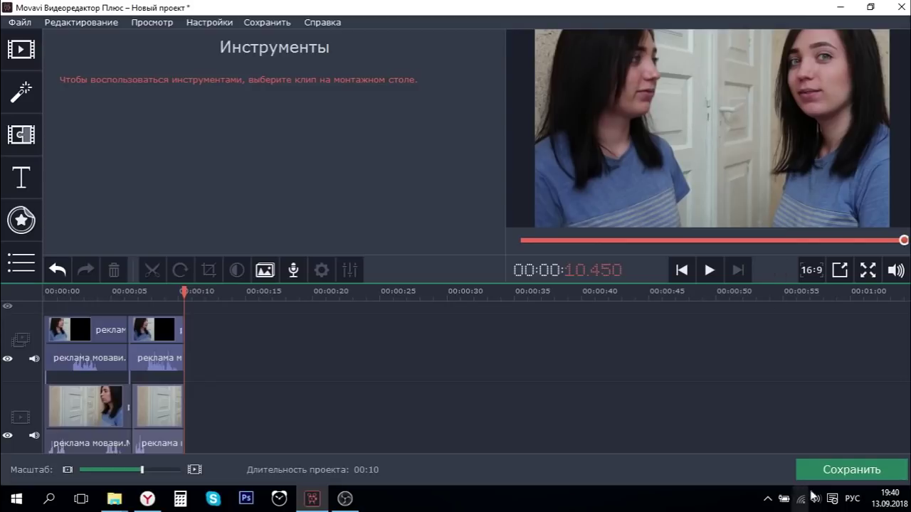
- Export the project as the MP4 video "Новый проект" with the quality set to "Лучшее"
left_click(822, 471)
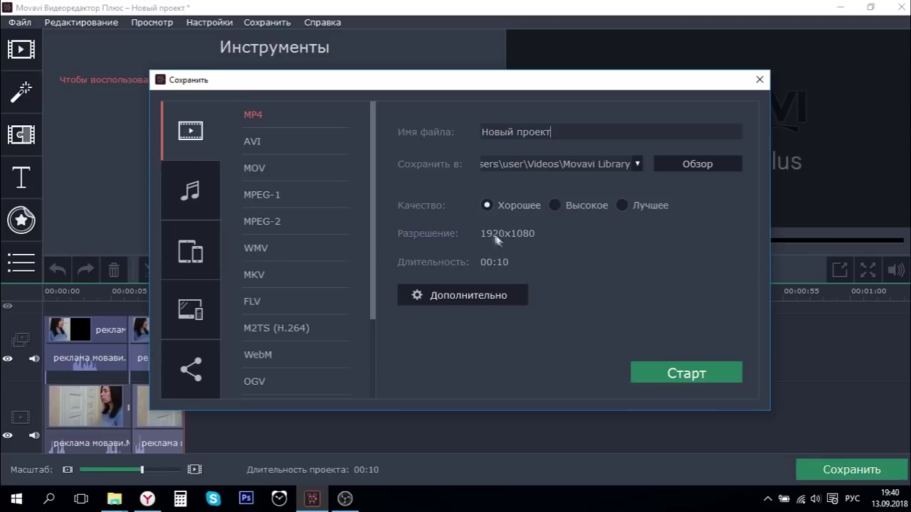
left_click(556, 205)
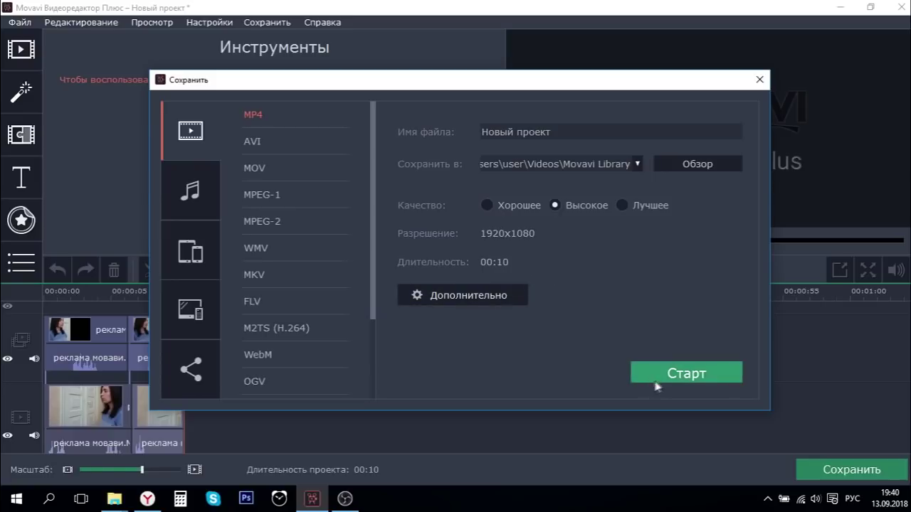
left_click(618, 210)
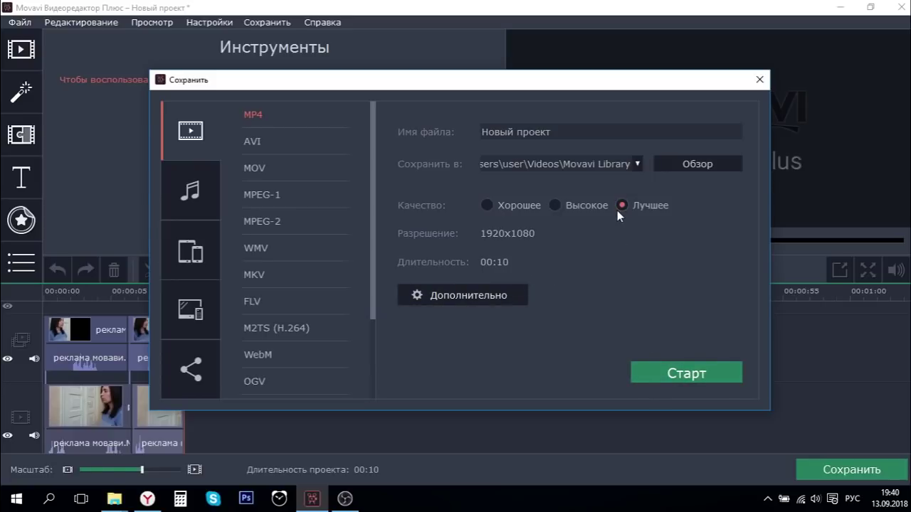
left_click(651, 372)
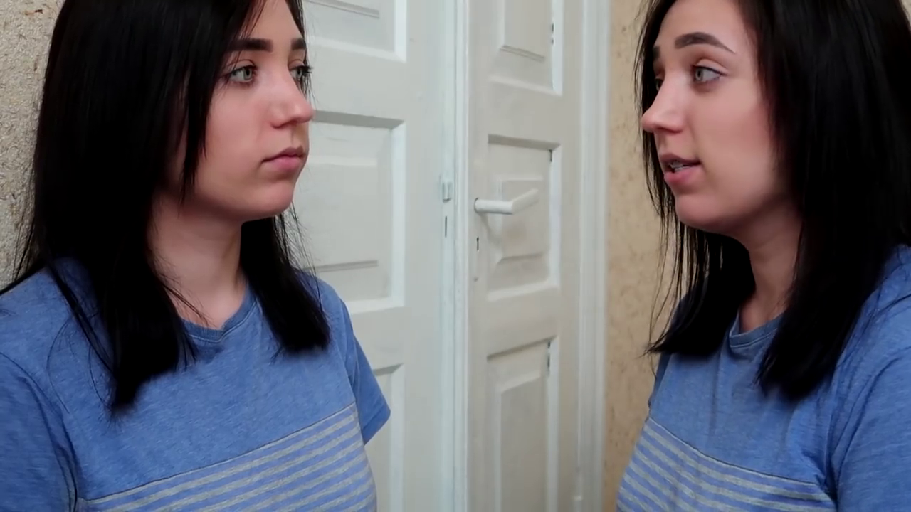